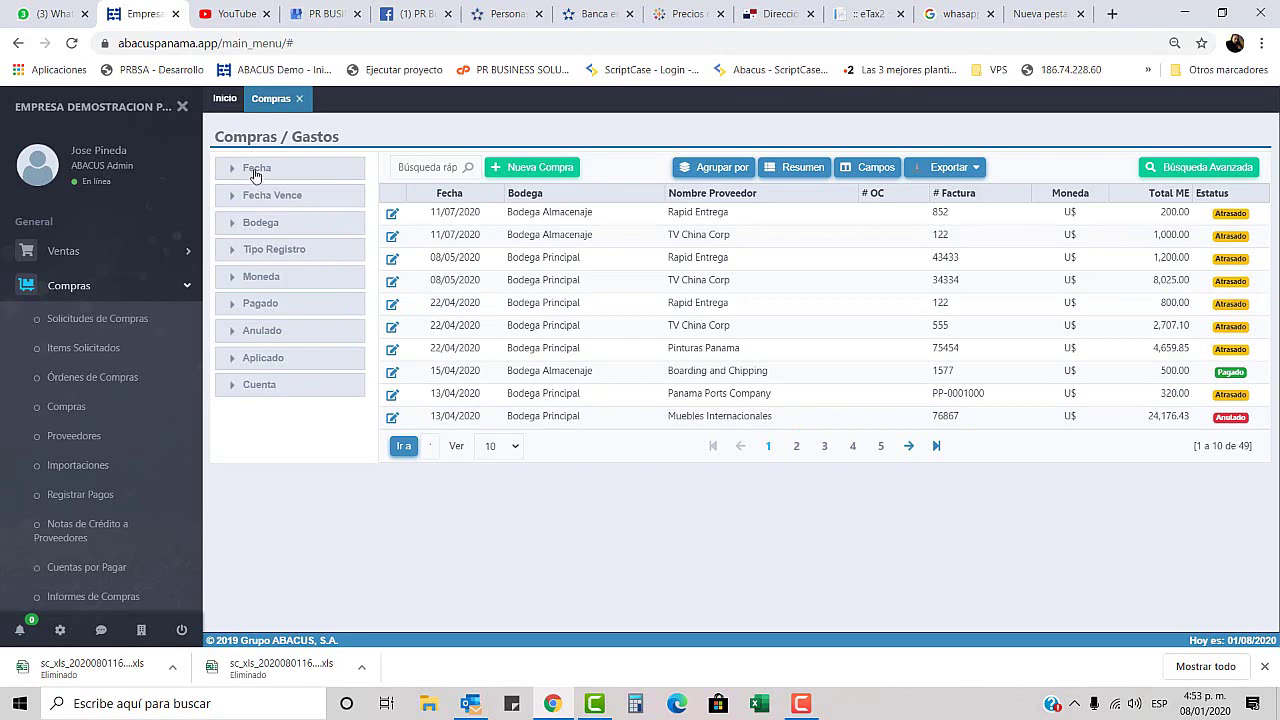
Expand the Fecha, Fecha Vence and Bodega filters, filter the purchases by date 04/2020, and clear that filter.
left_click(255, 172)
left_click(265, 312)
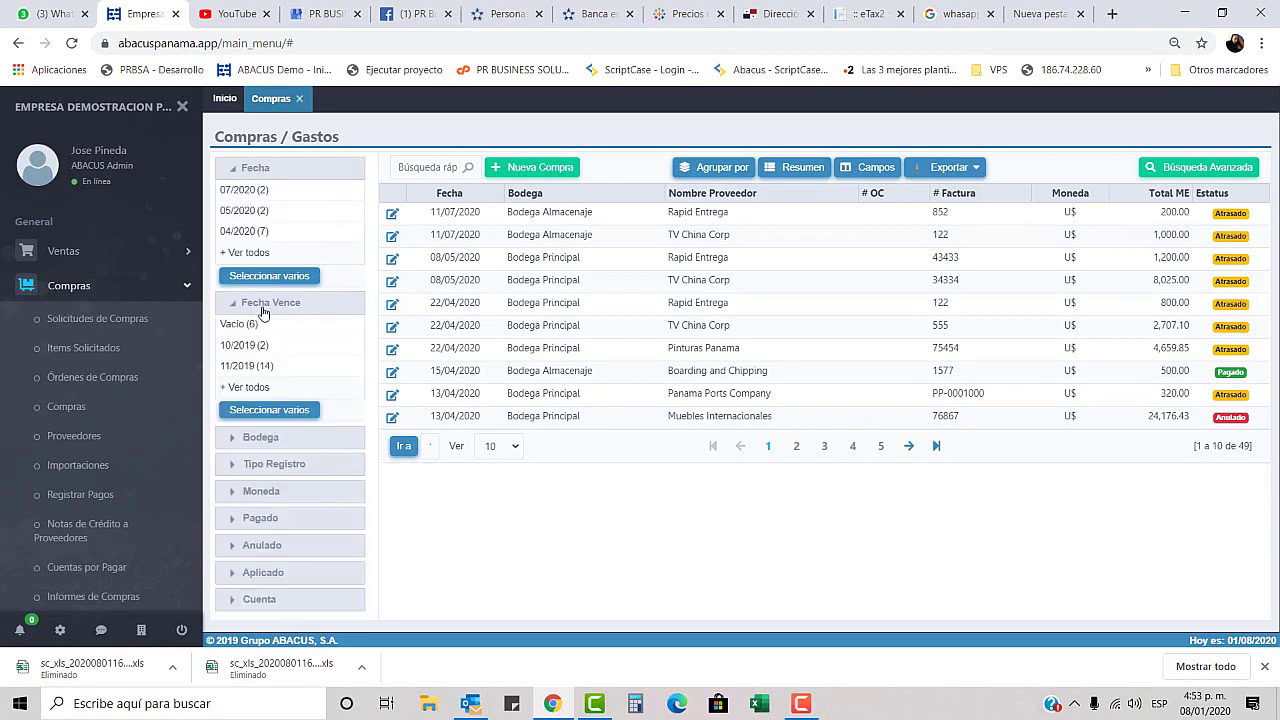
left_click(278, 440)
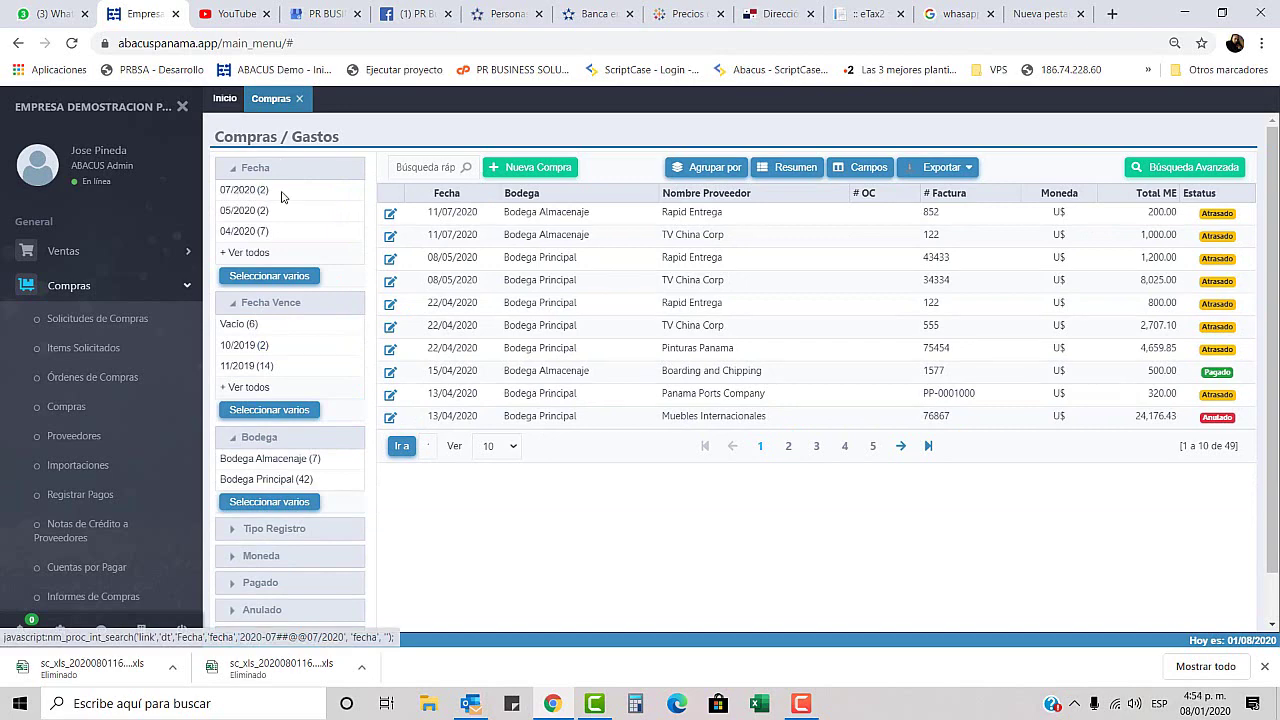
left_click(243, 251)
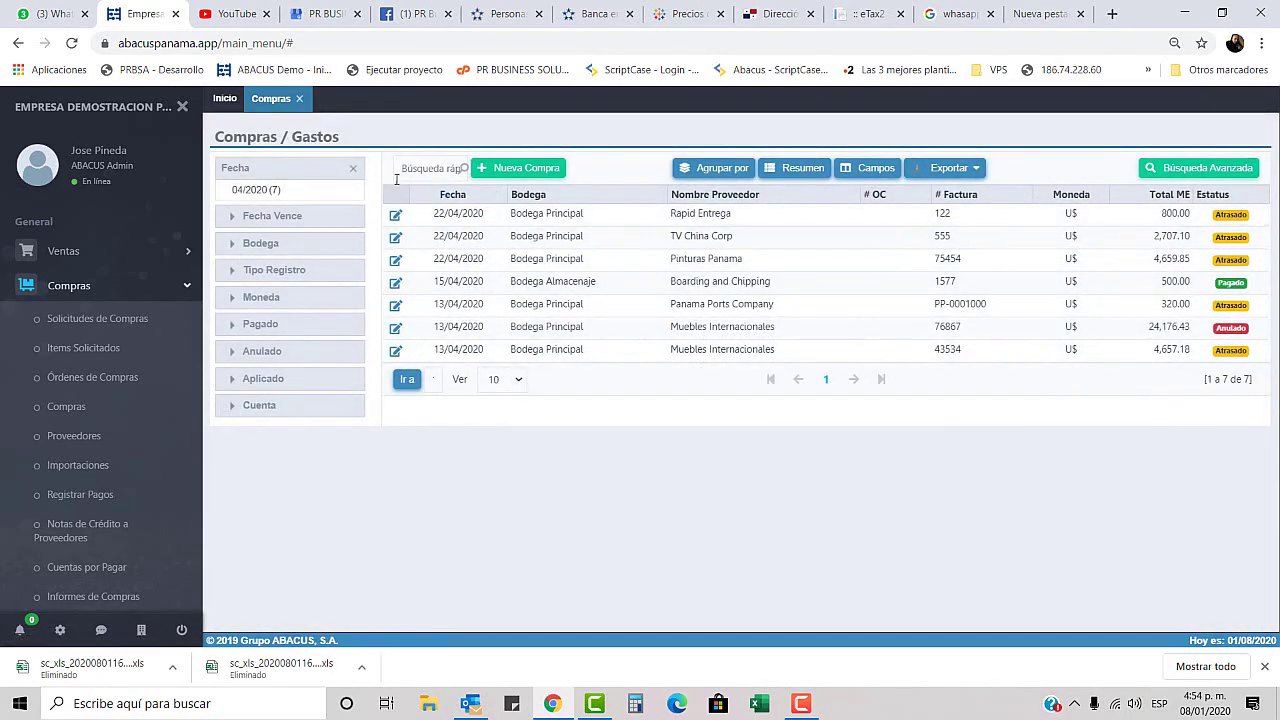
left_click(353, 169)
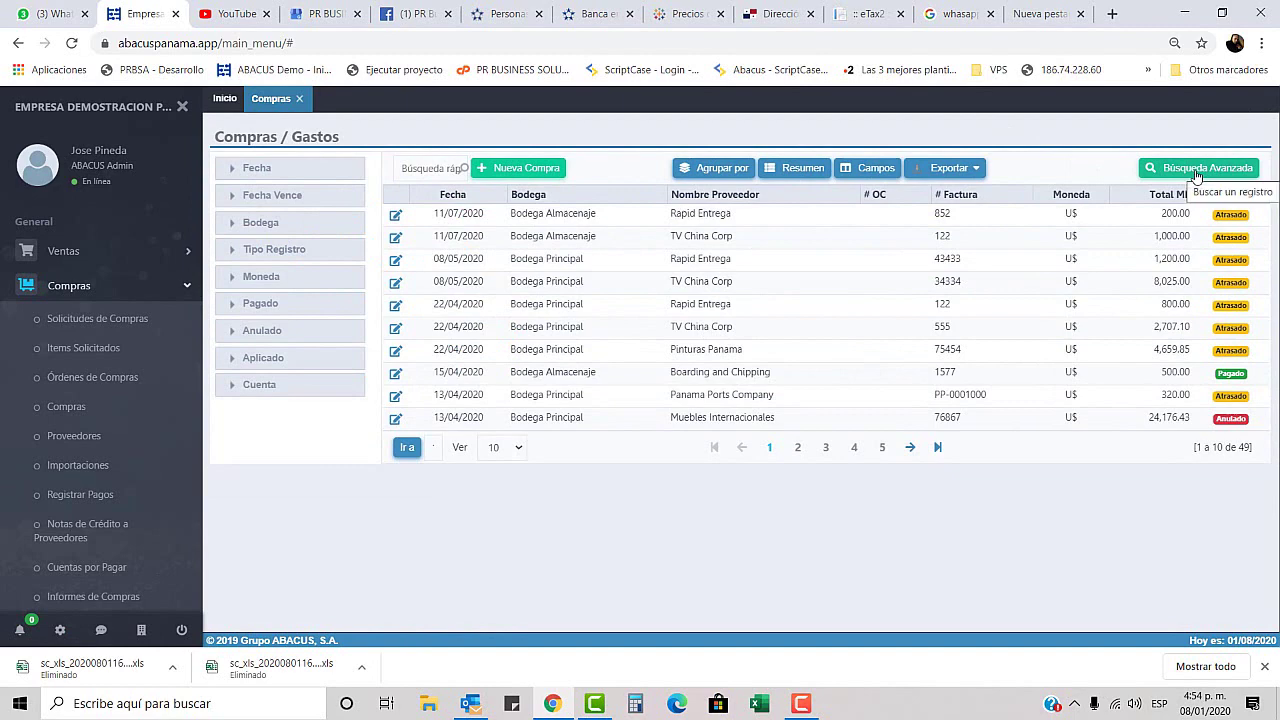
Look through the advanced search form, the export formats and the column selection, leaving each one without changes.
left_click(1196, 170)
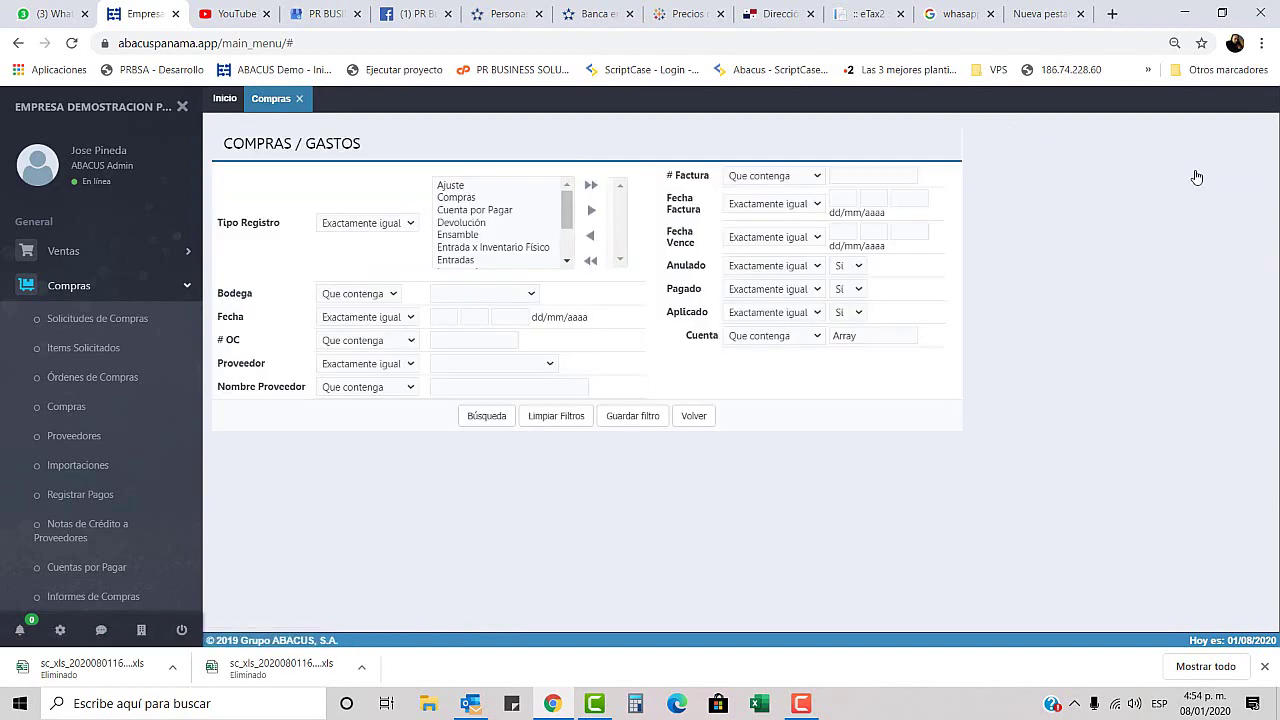
left_click(710, 416)
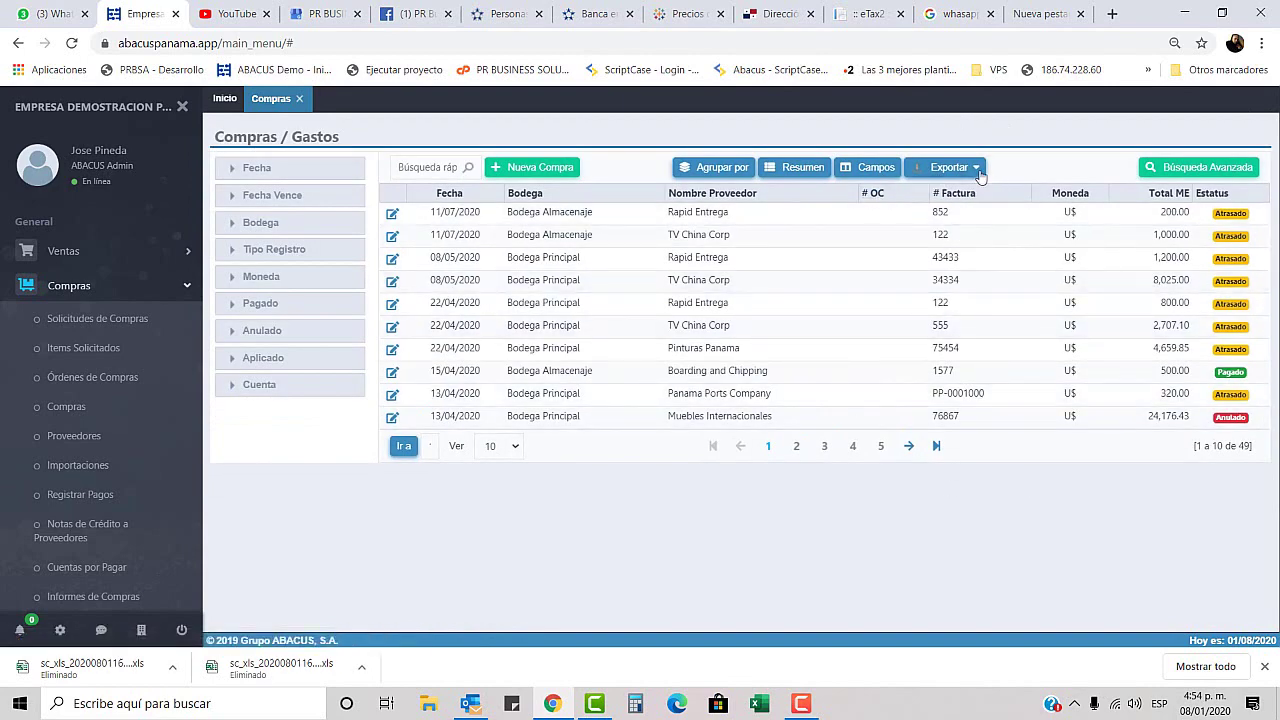
left_click(945, 168)
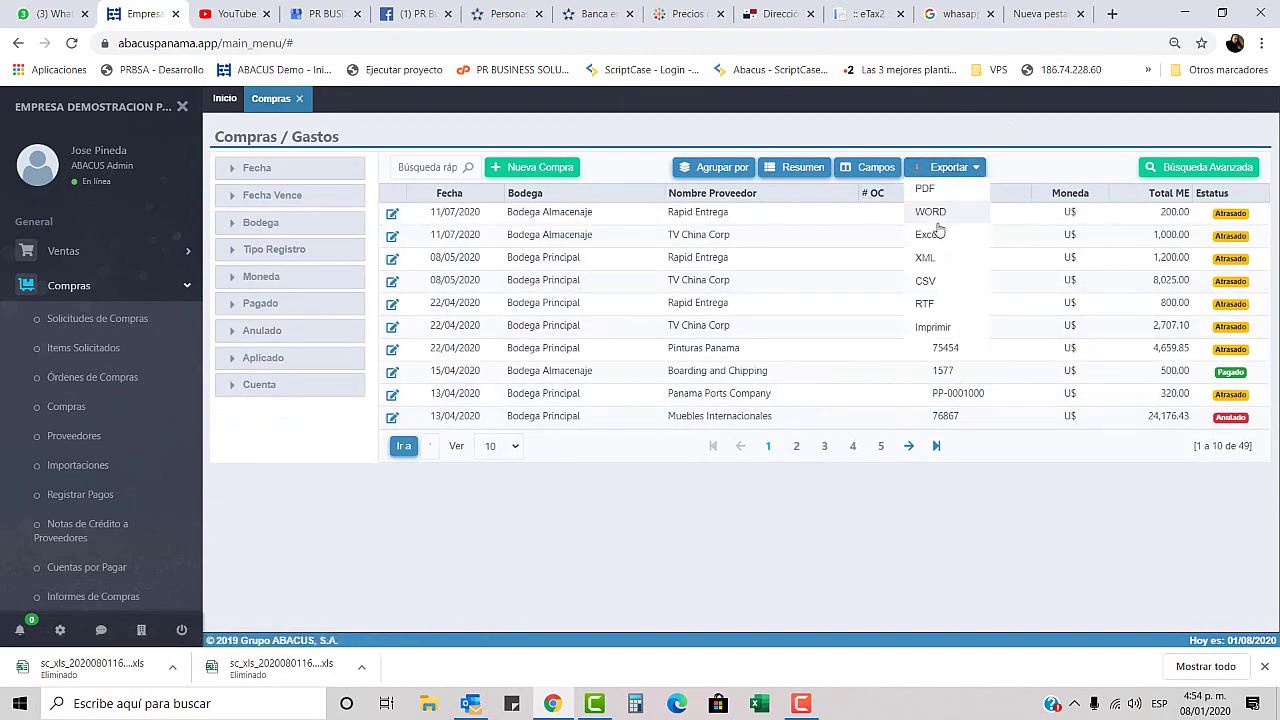
left_click(885, 170)
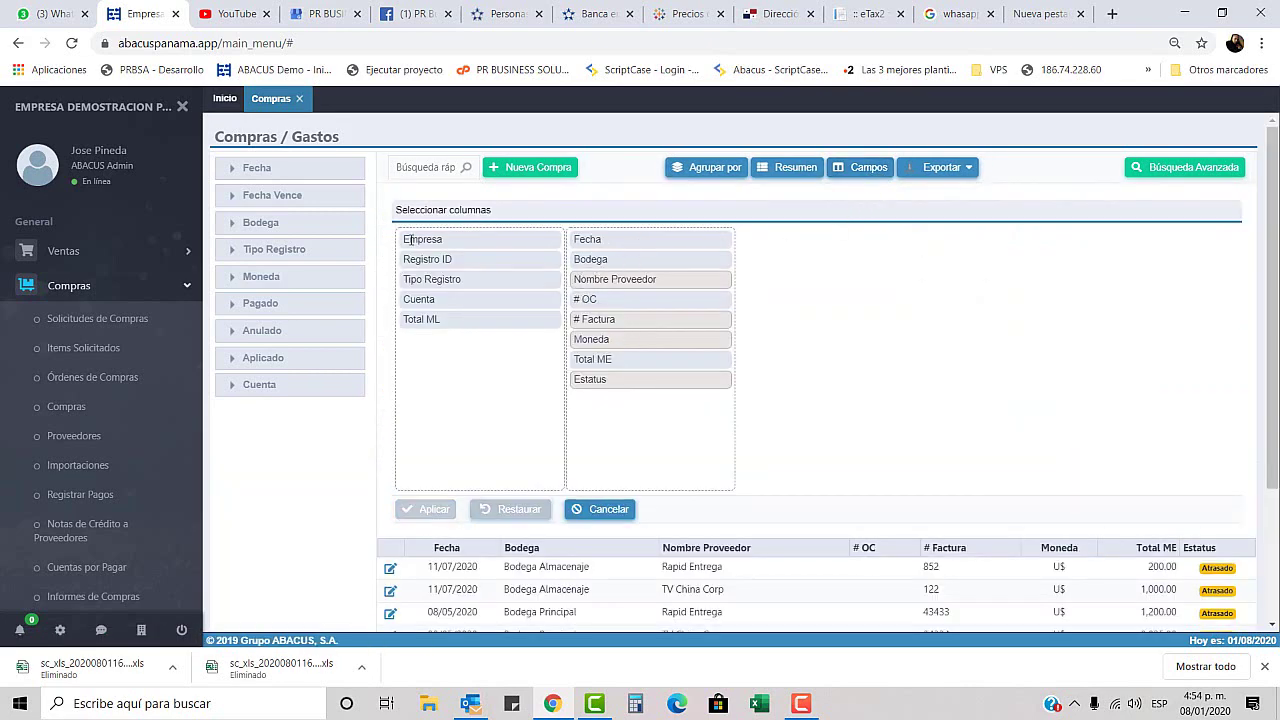
left_click(603, 509)
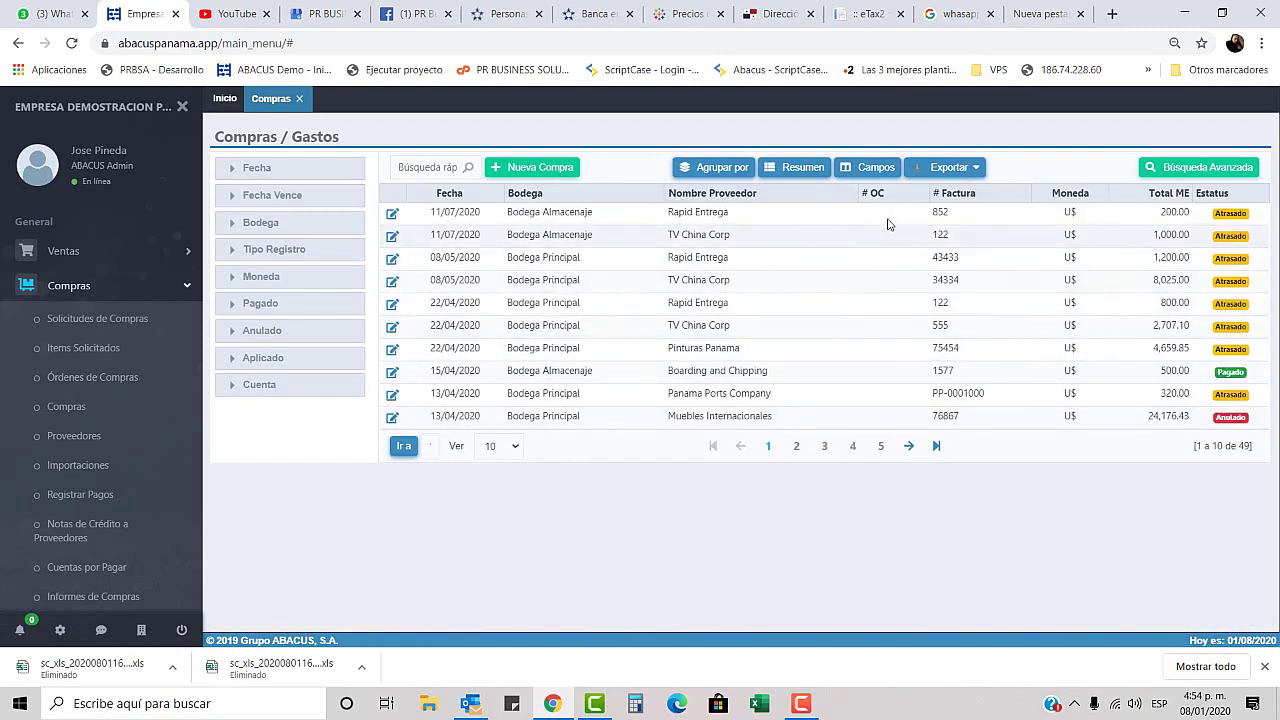
Build a purchases summary with Proveedor as the row field and Mes de Fecha on the X axis.
left_click(805, 168)
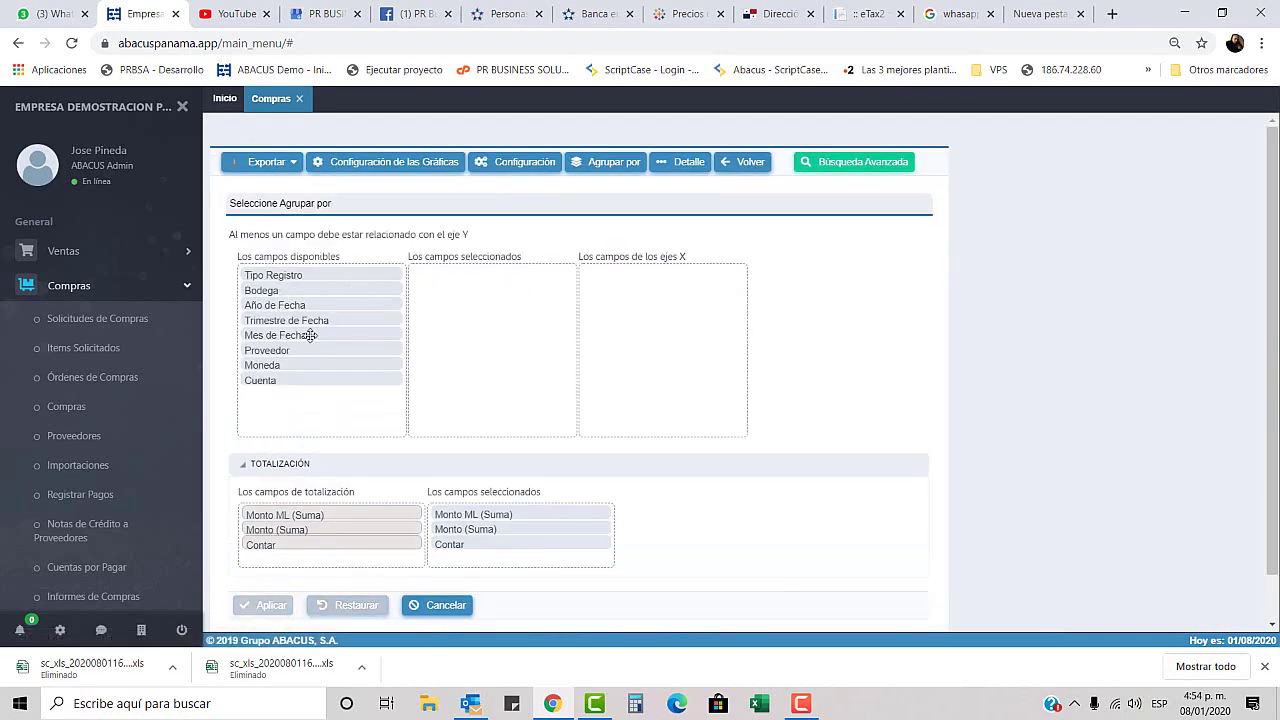
left_click_drag(271, 341, 600, 274)
mouse_move(281, 336)
left_mouse_down()
mouse_move(500, 323)
mouse_move(452, 284)
left_mouse_up()
left_click(268, 606)
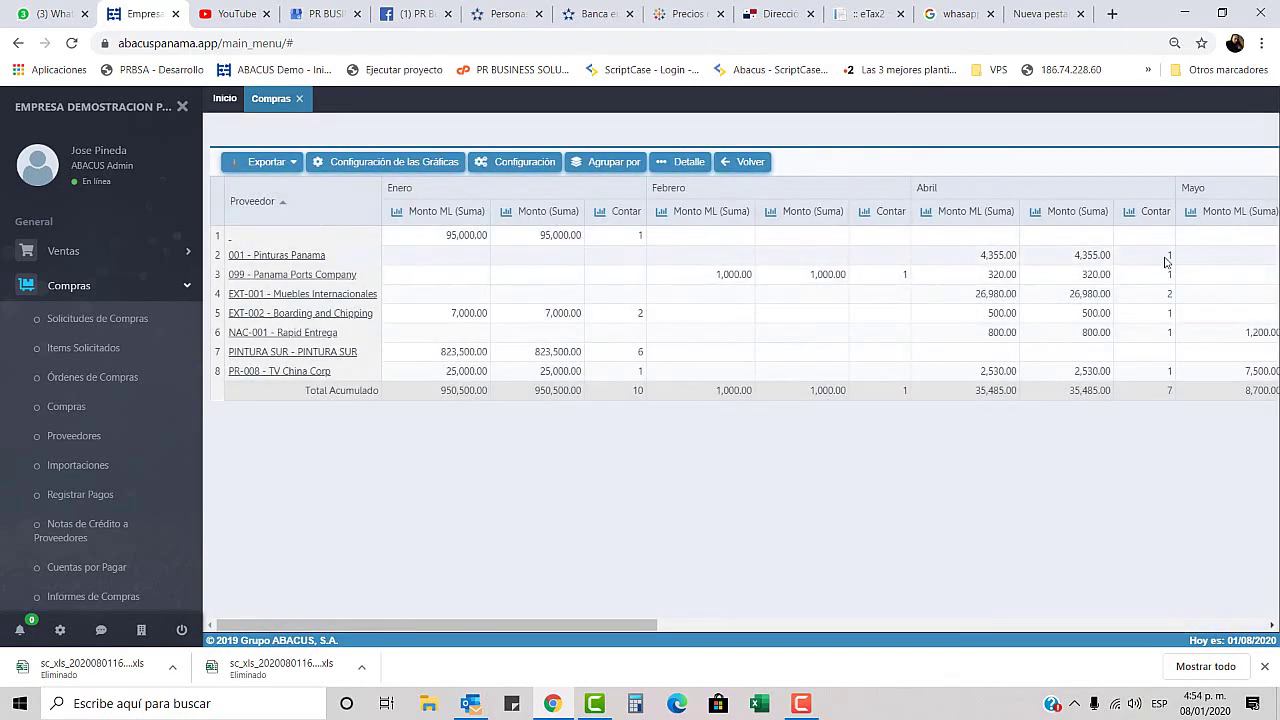
Regroup the summary by Mes de Fecha and Proveedor with no X-axis field, and switch to the detail view.
left_click(616, 172)
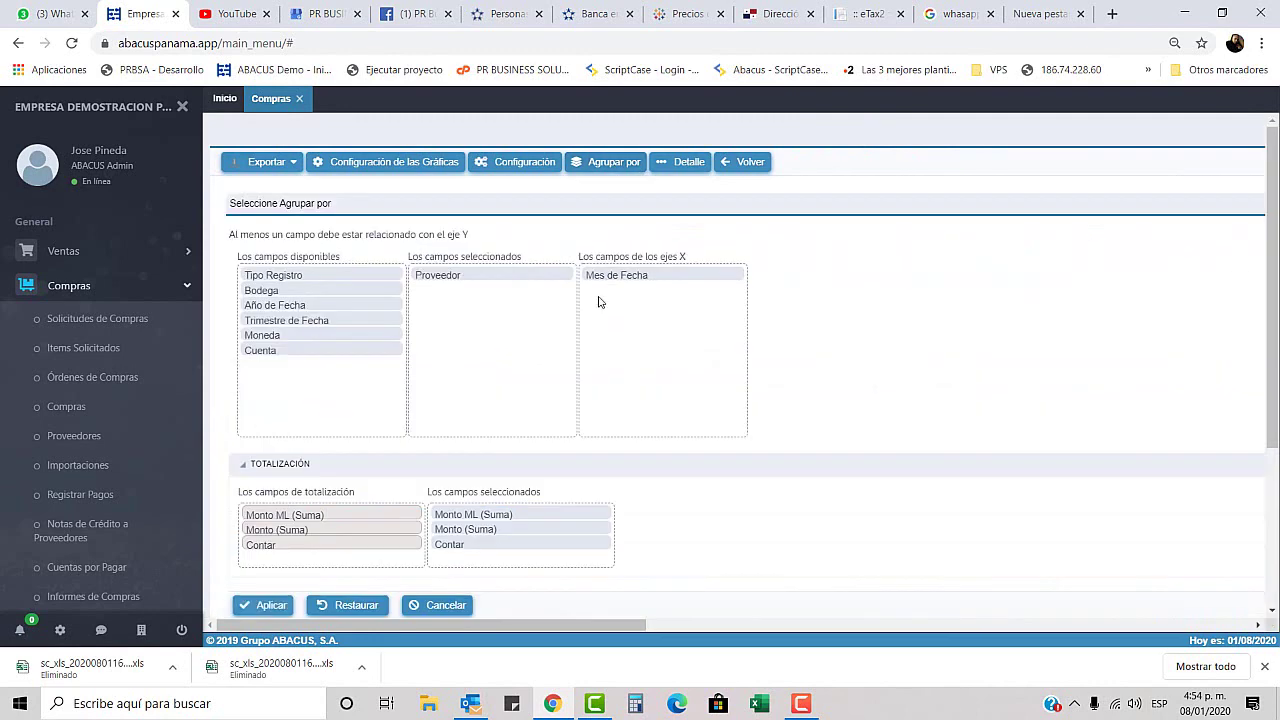
left_click_drag(526, 277, 330, 288)
left_click_drag(648, 268, 333, 298)
left_click(280, 605)
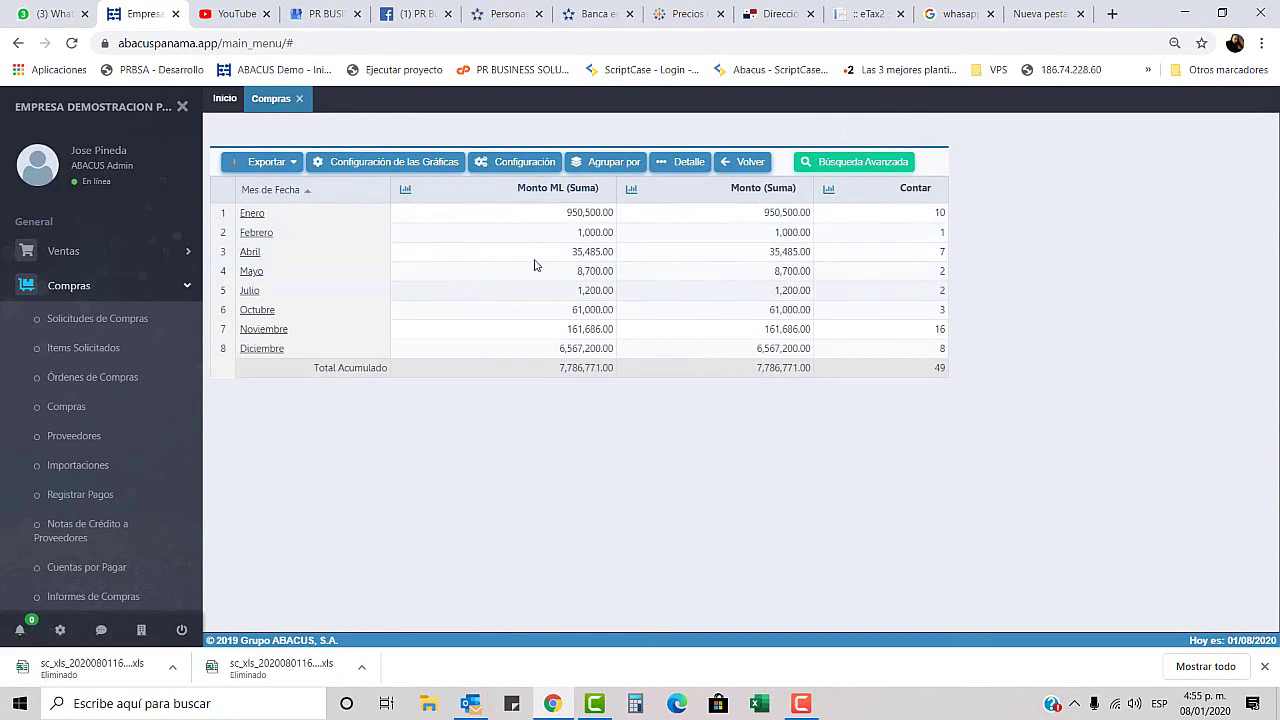
left_click(686, 164)
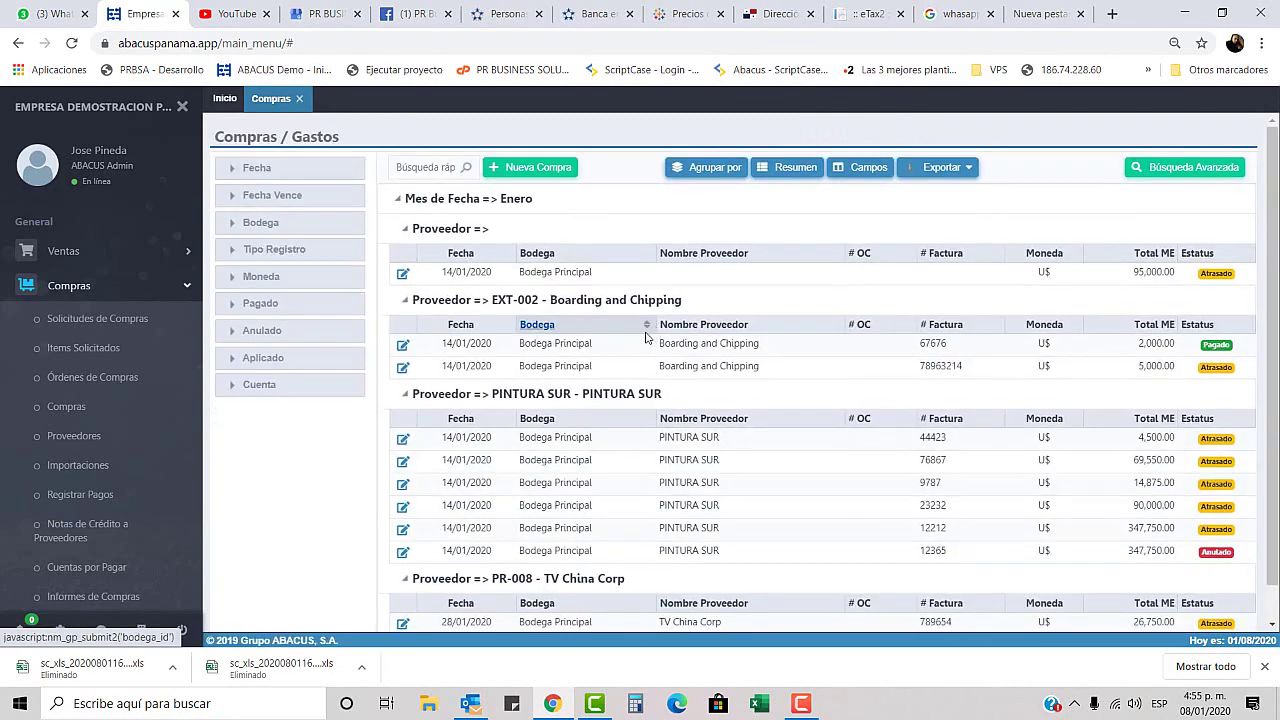
Remove the Mes de Fecha and Proveedor grouping from the purchases list.
left_click(728, 172)
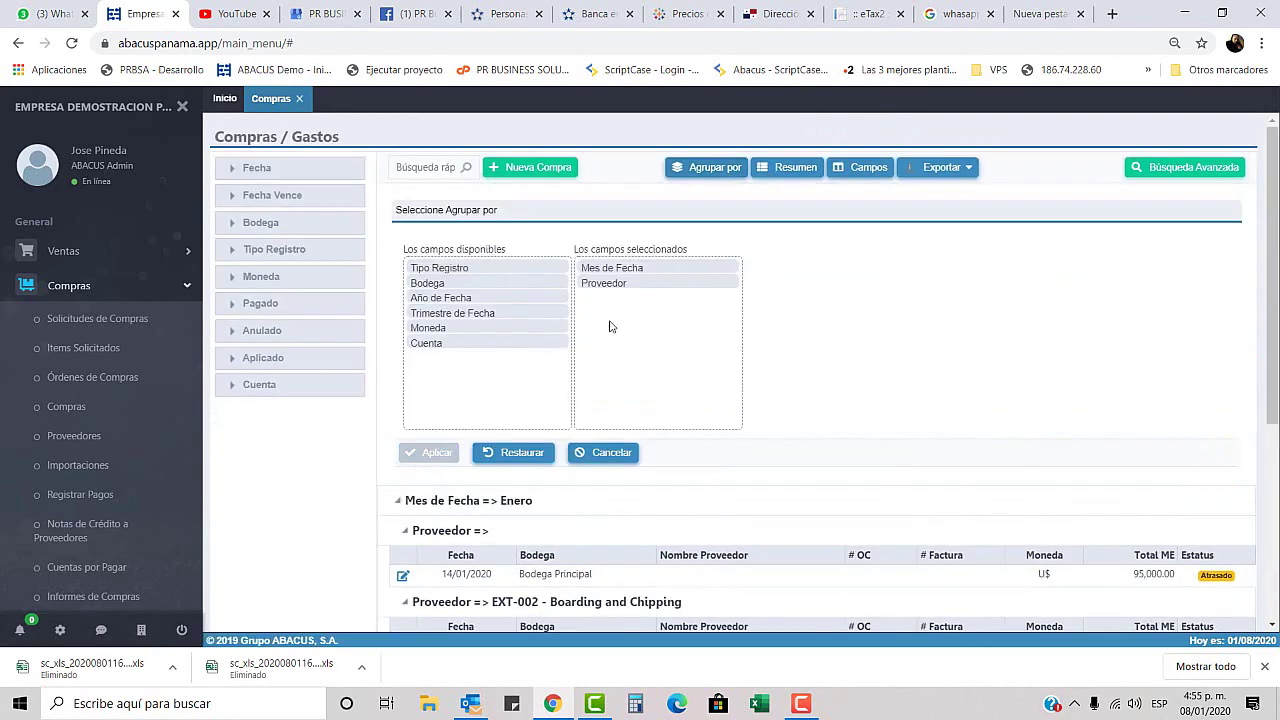
double_click(630, 265)
left_click_drag(624, 265, 540, 350)
left_click(430, 452)
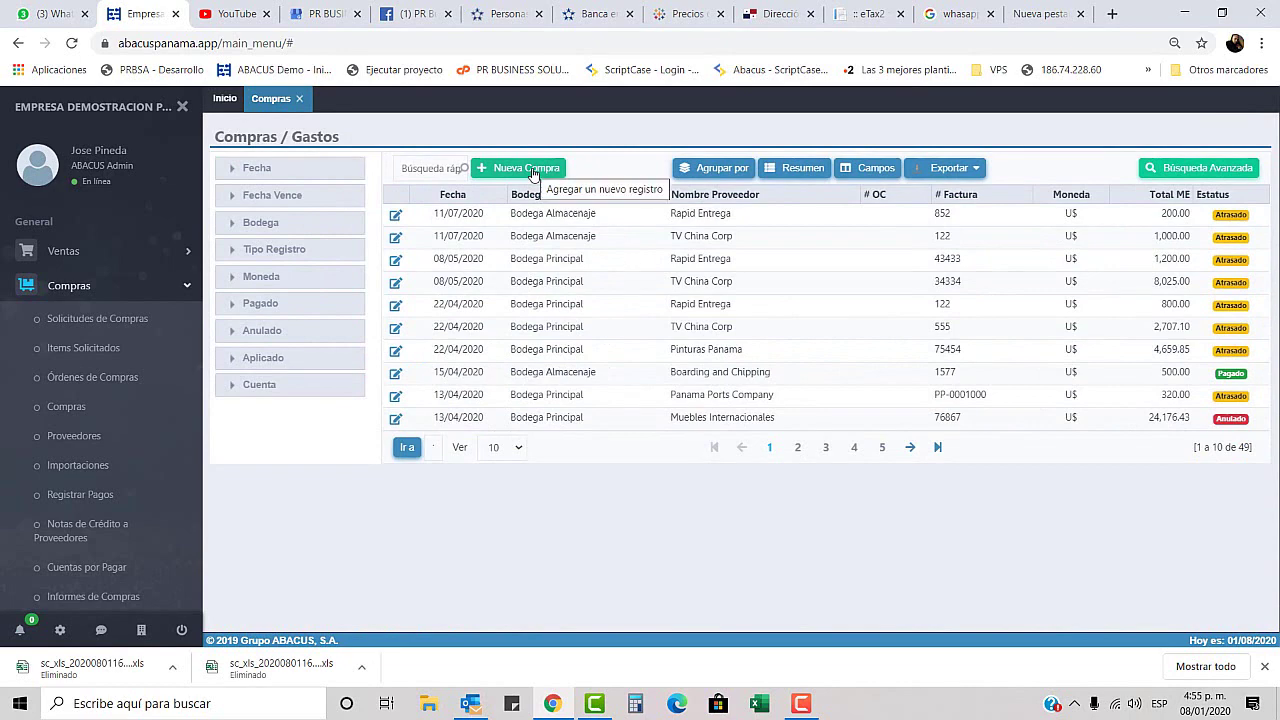
Start a new purchase record and choose TV China Corp (PR-008) as its supplier.
left_click(533, 172)
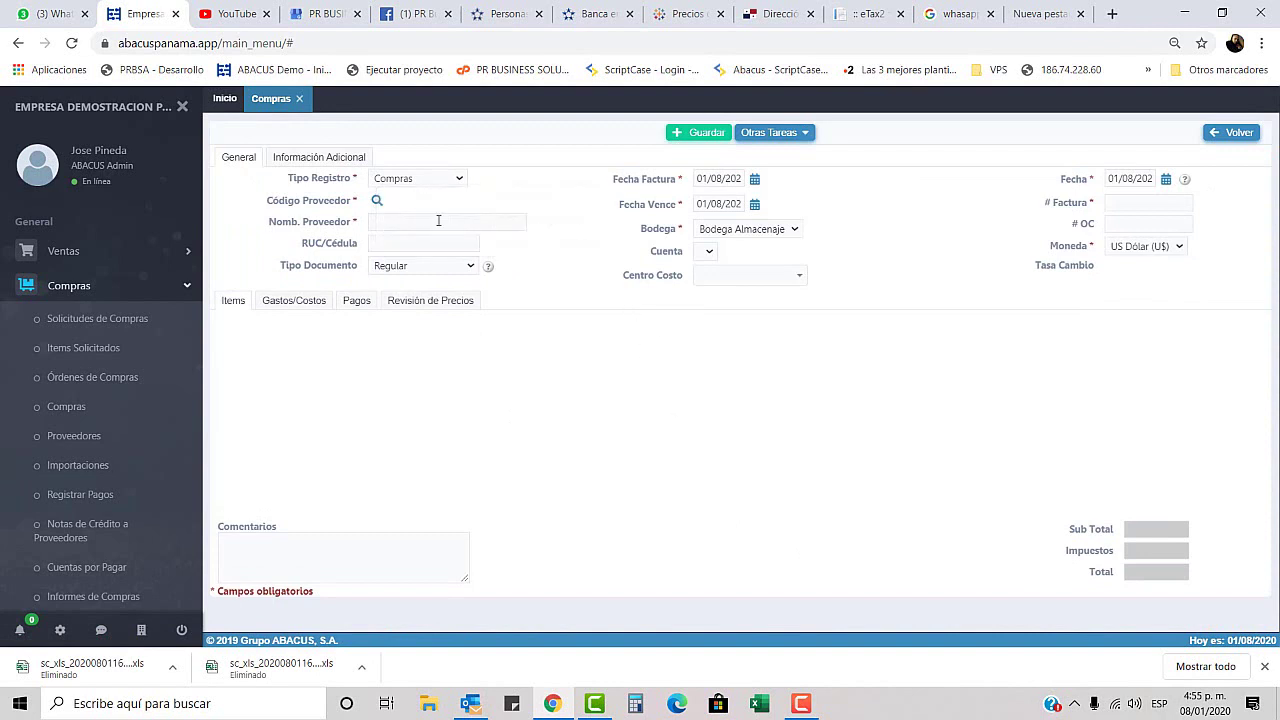
left_click(377, 201)
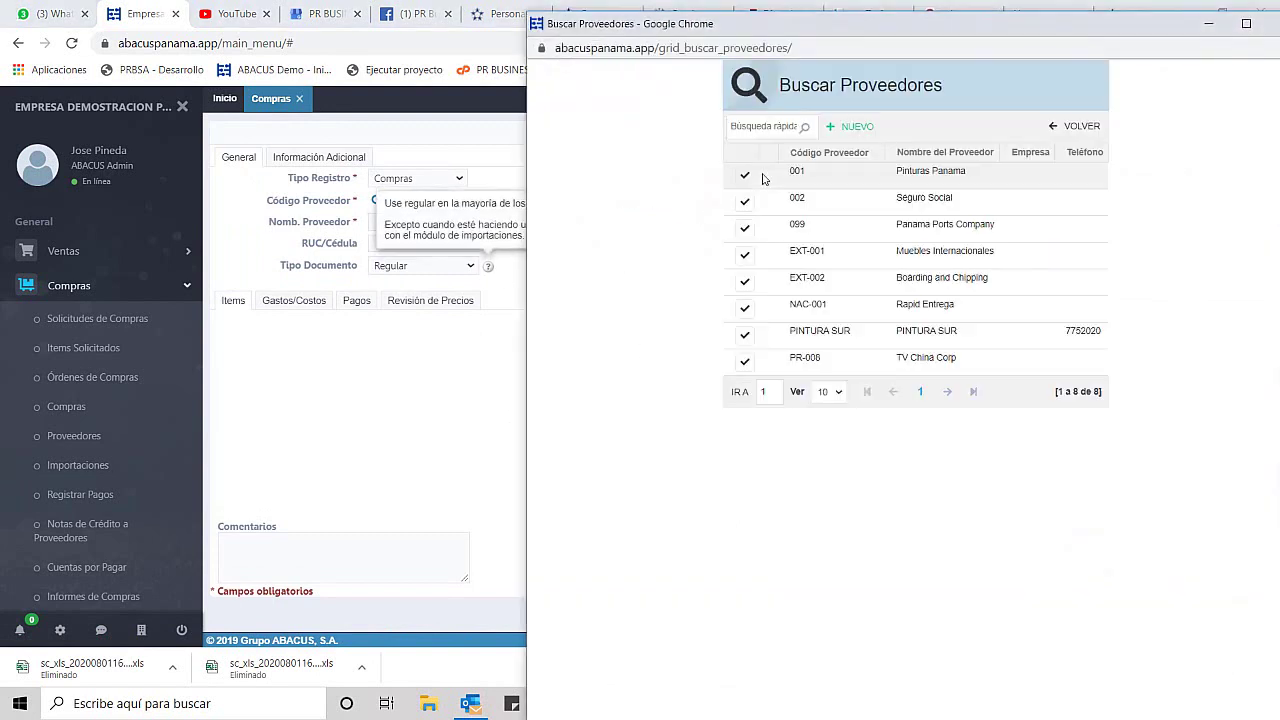
left_click(742, 362)
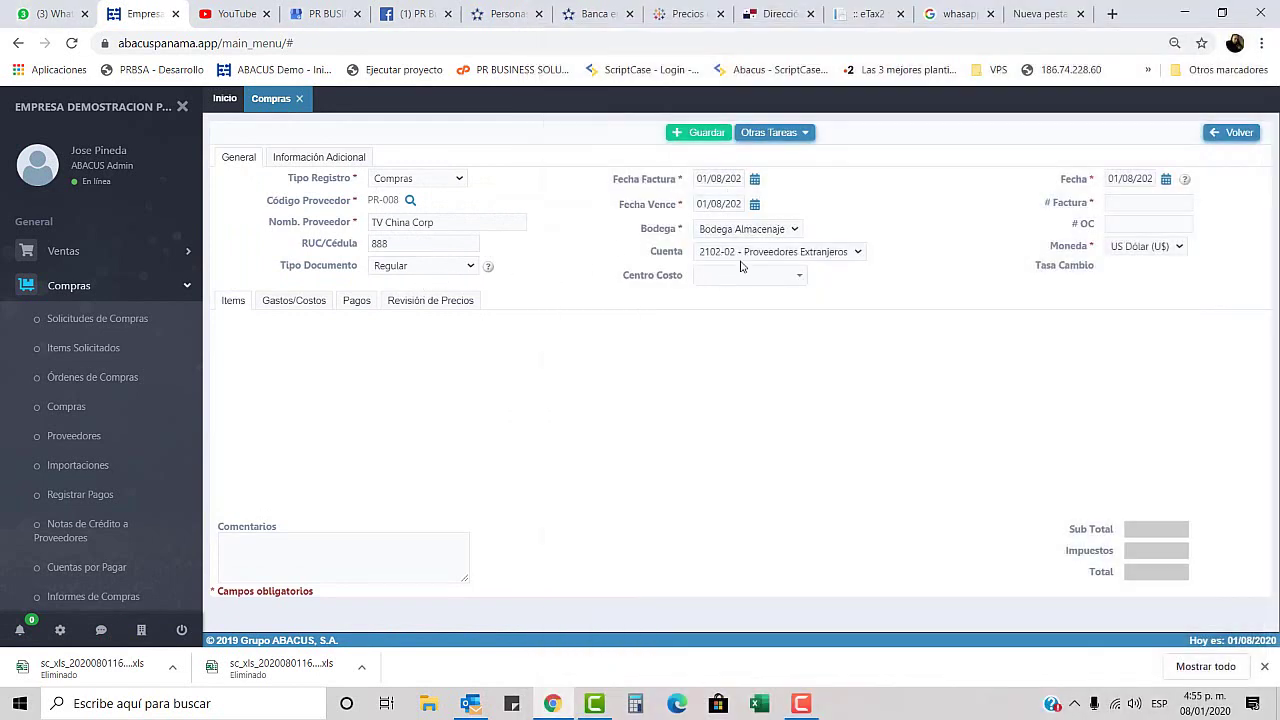
Set the purchase's warehouse to Bodega Principal and its cost center to 400 - Principal.
left_click(781, 234)
left_click(768, 271)
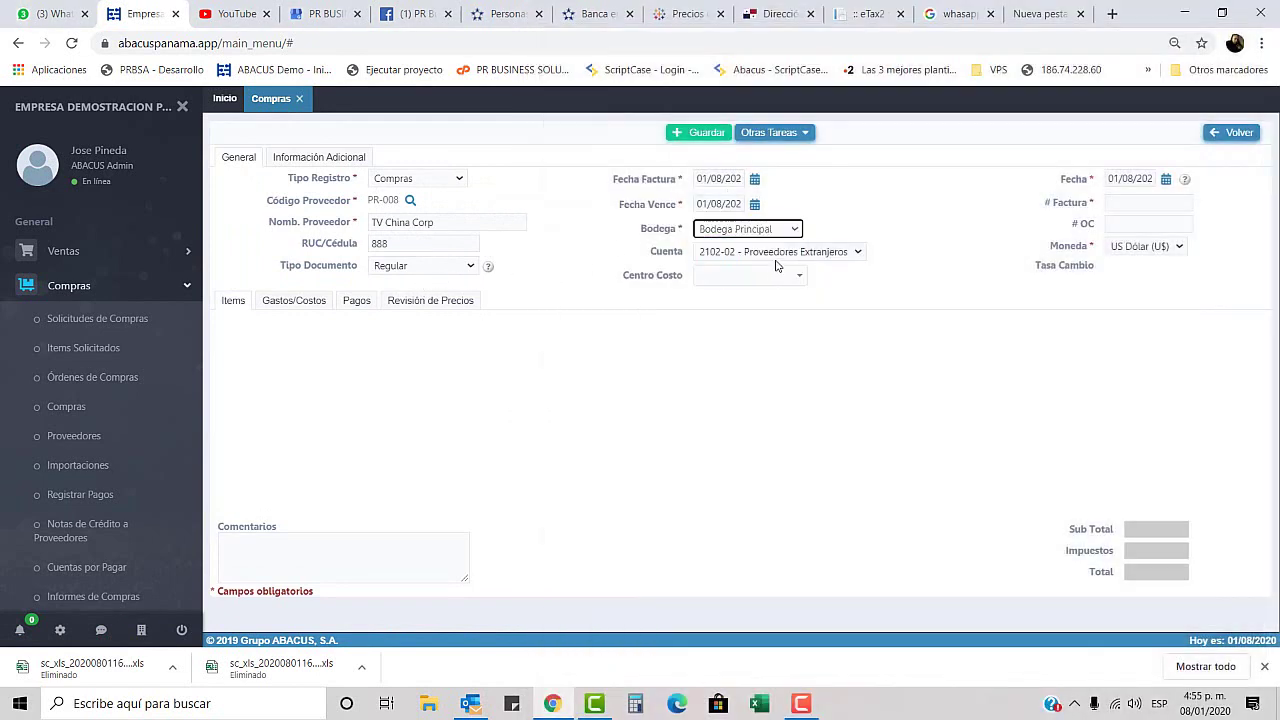
left_click(782, 278)
type("panama")
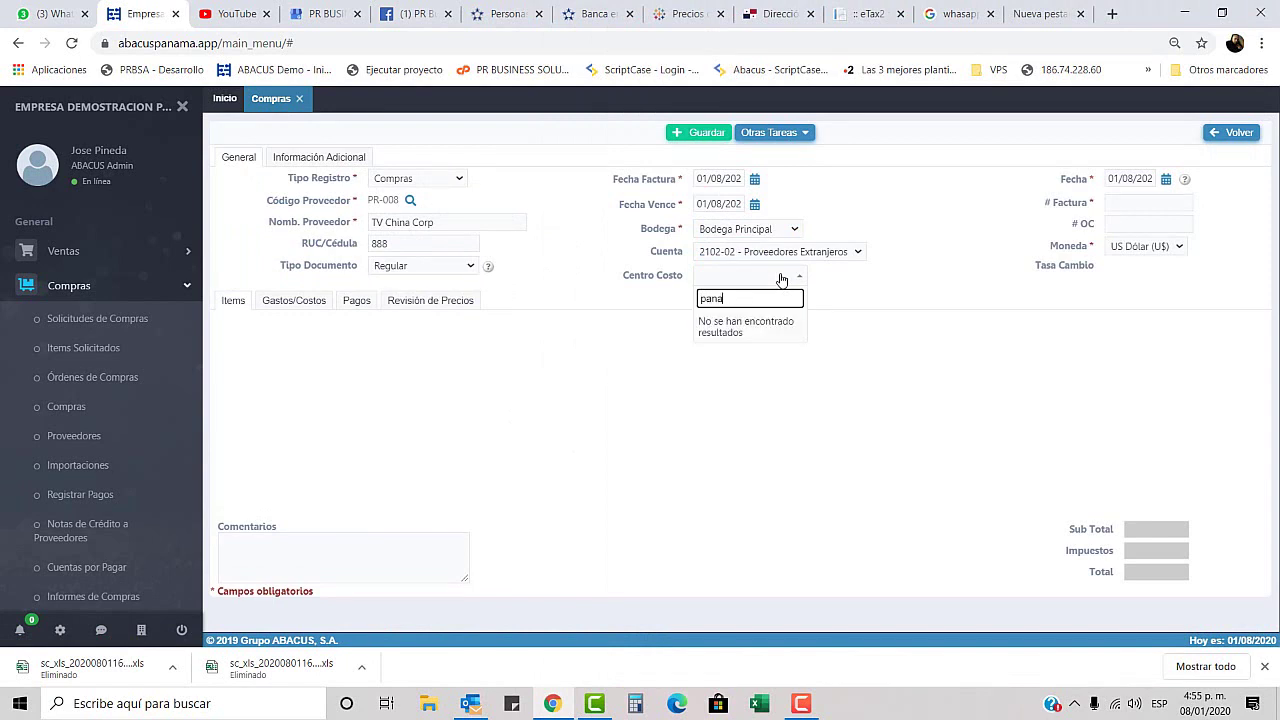
key("BackSpace")
key("BackSpace")
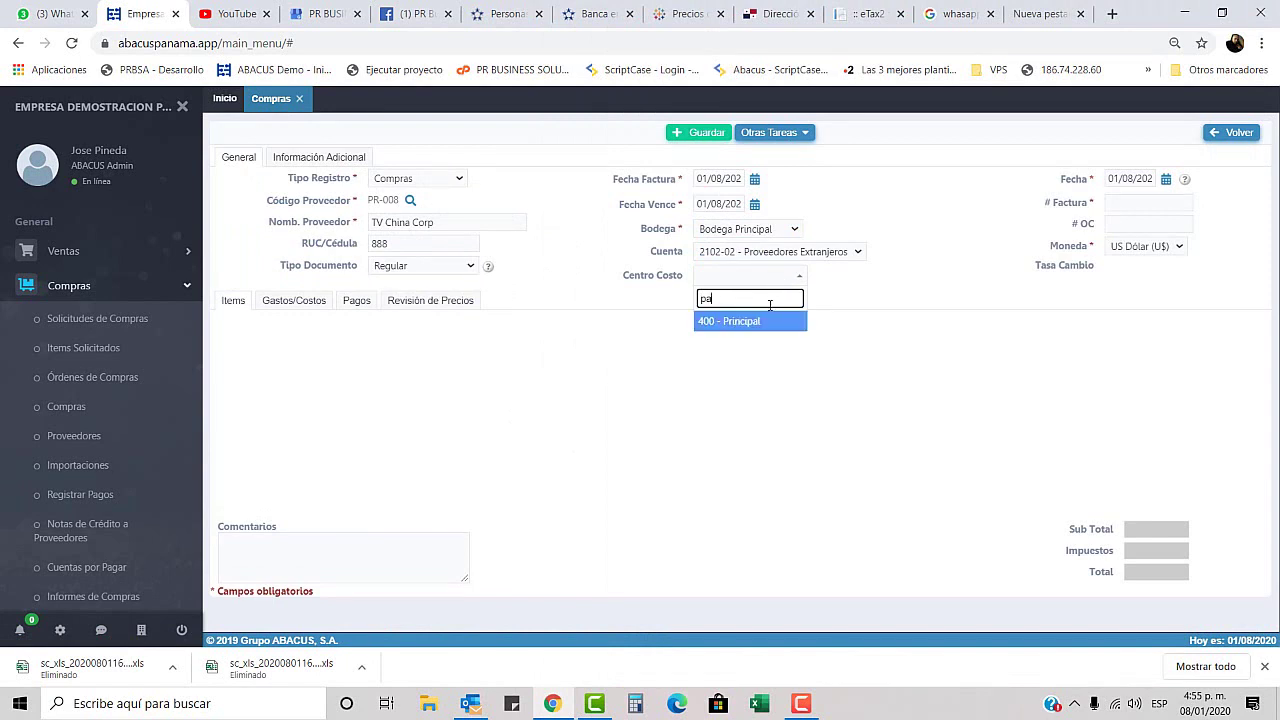
left_click(764, 322)
Enter 753 as the invoice number and save the new purchase.
left_click(1122, 205)
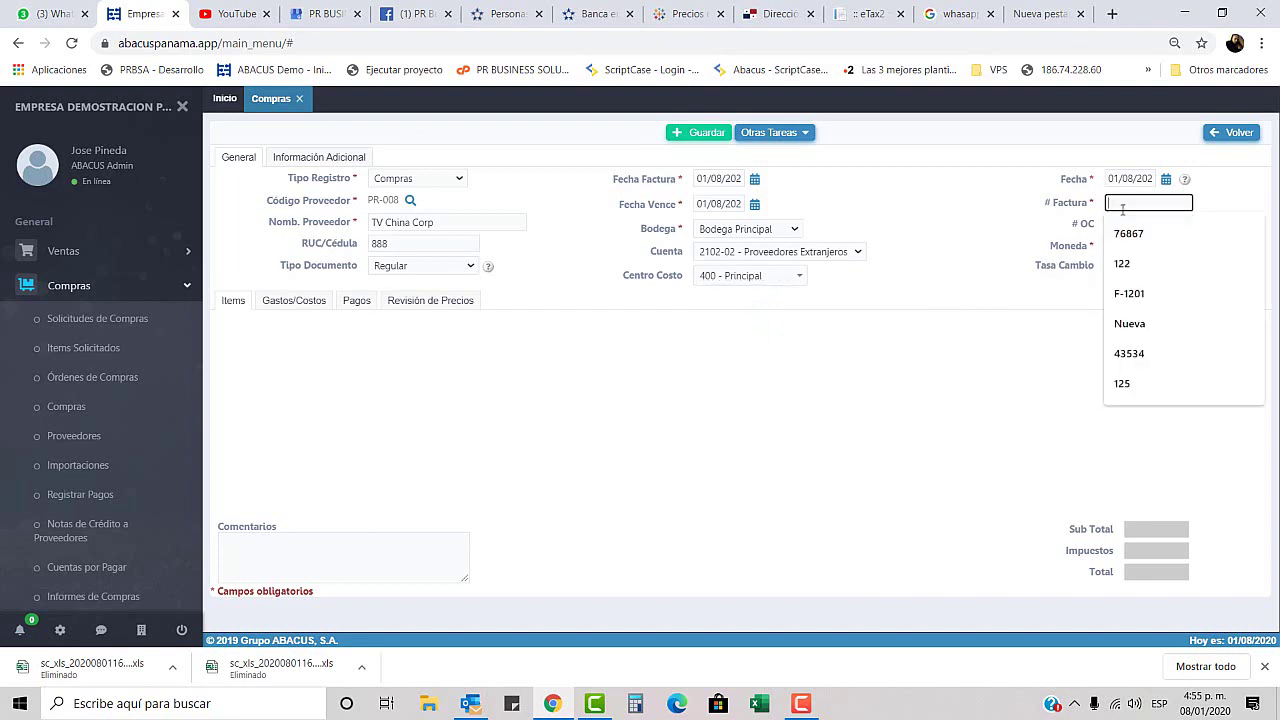
type("752")
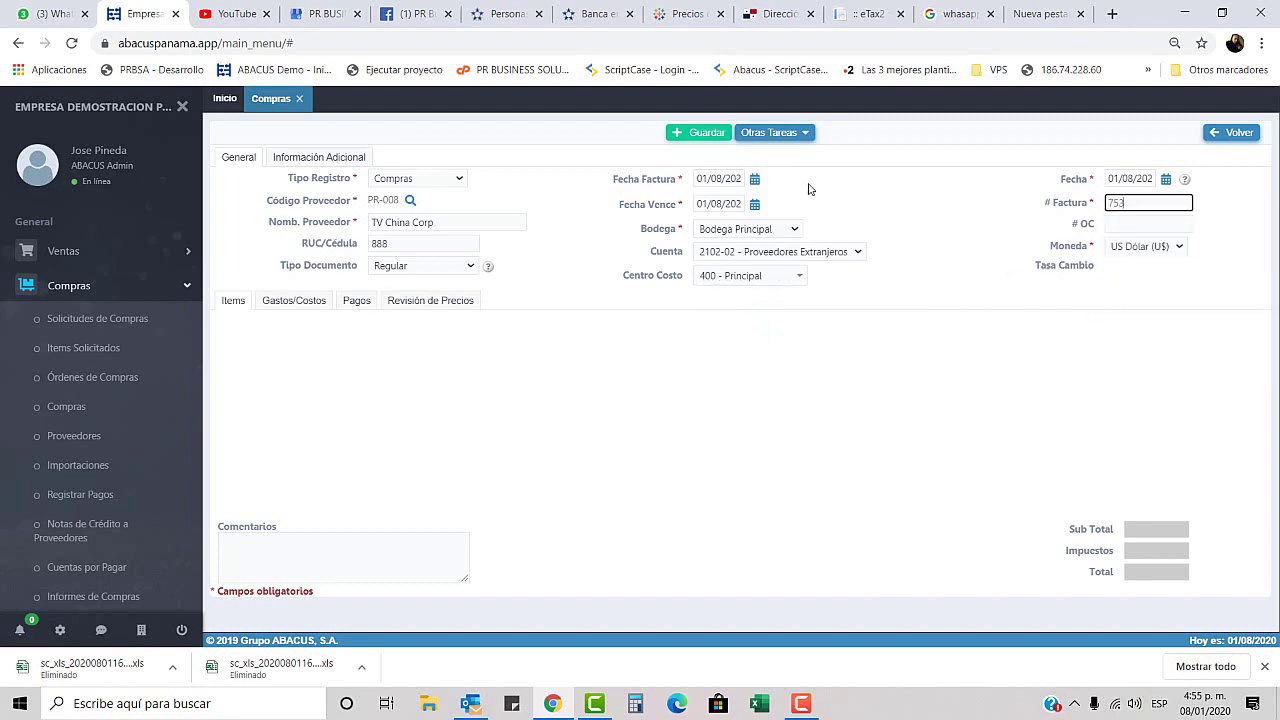
left_click(688, 133)
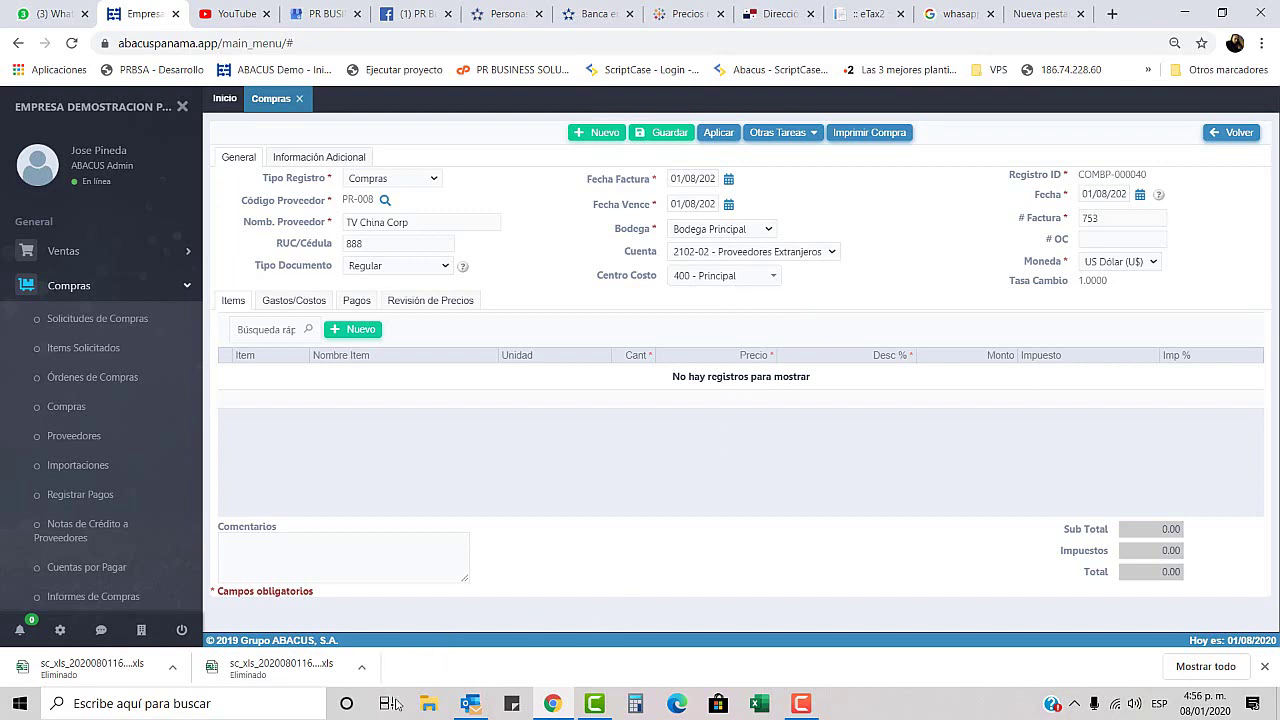
Switch to File Explorer and open the "compra de julio" workbook from the presentaciones folder.
left_click(427, 704)
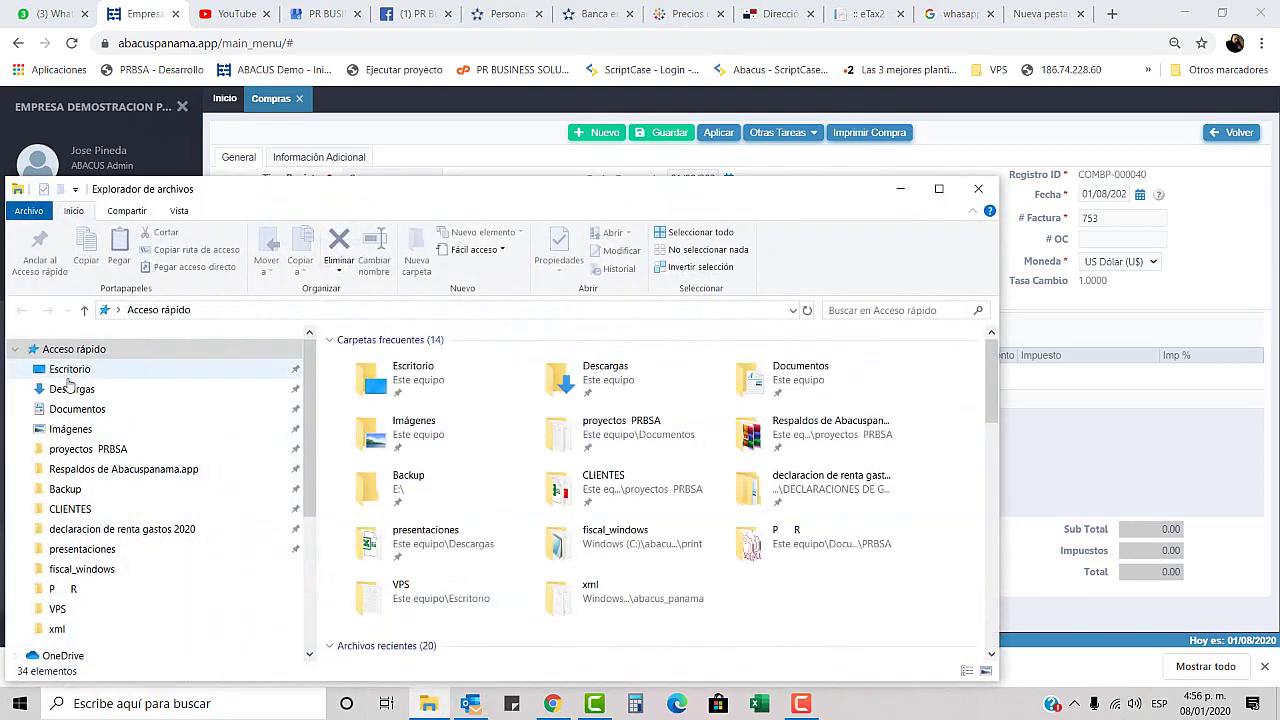
left_click(72, 551)
double_click(380, 362)
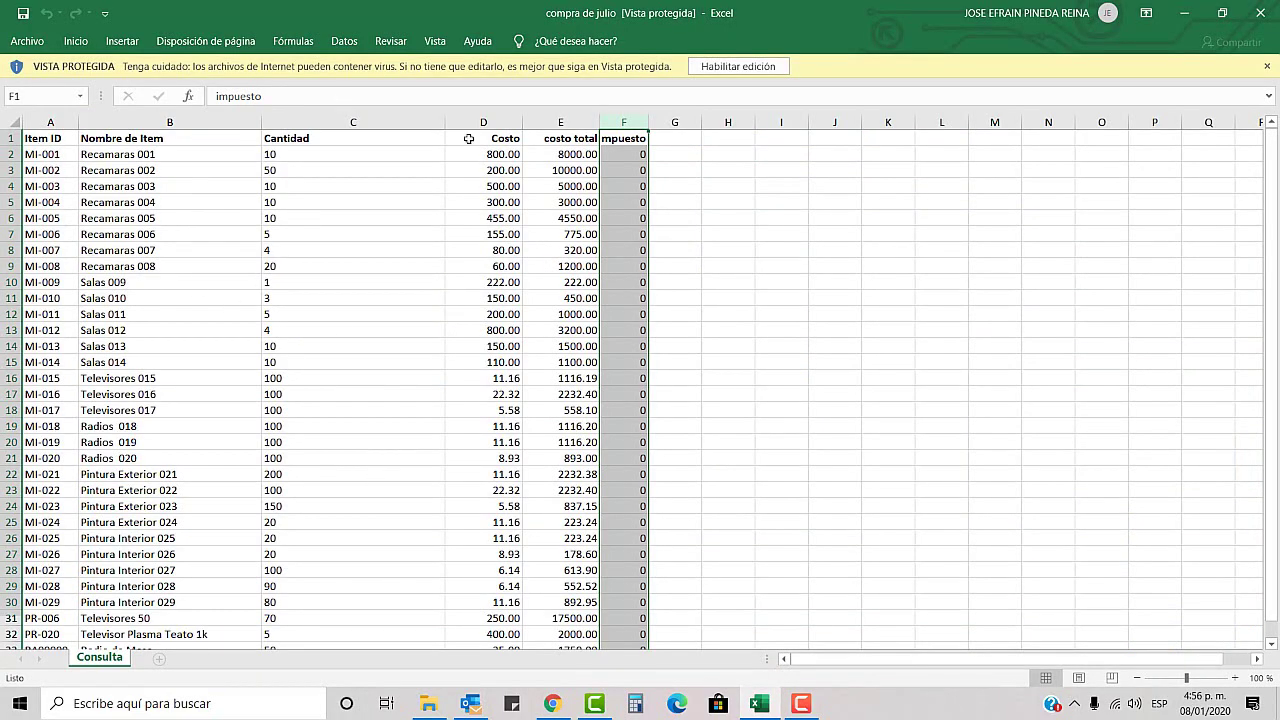
Review the workbook's item codes, names, quantities, costs and tax column, and close the workbook and File Explorer.
scroll(528, 266, "down", 2)
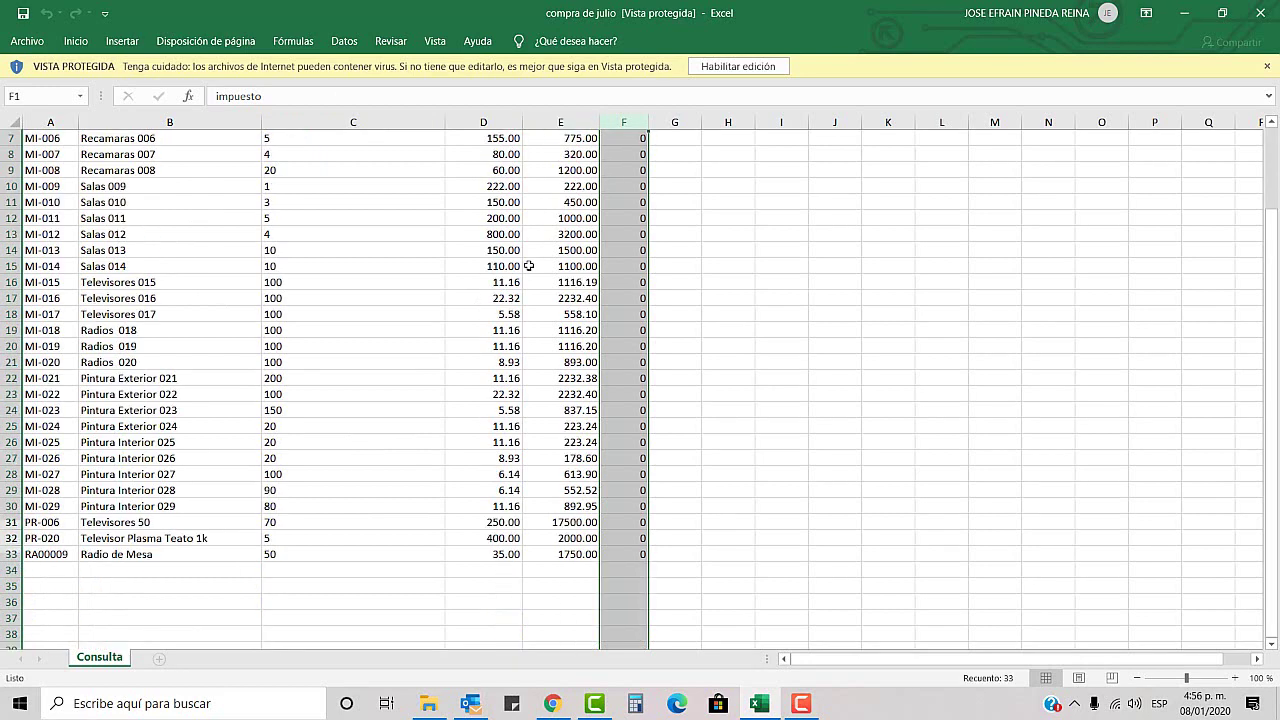
left_click(638, 424)
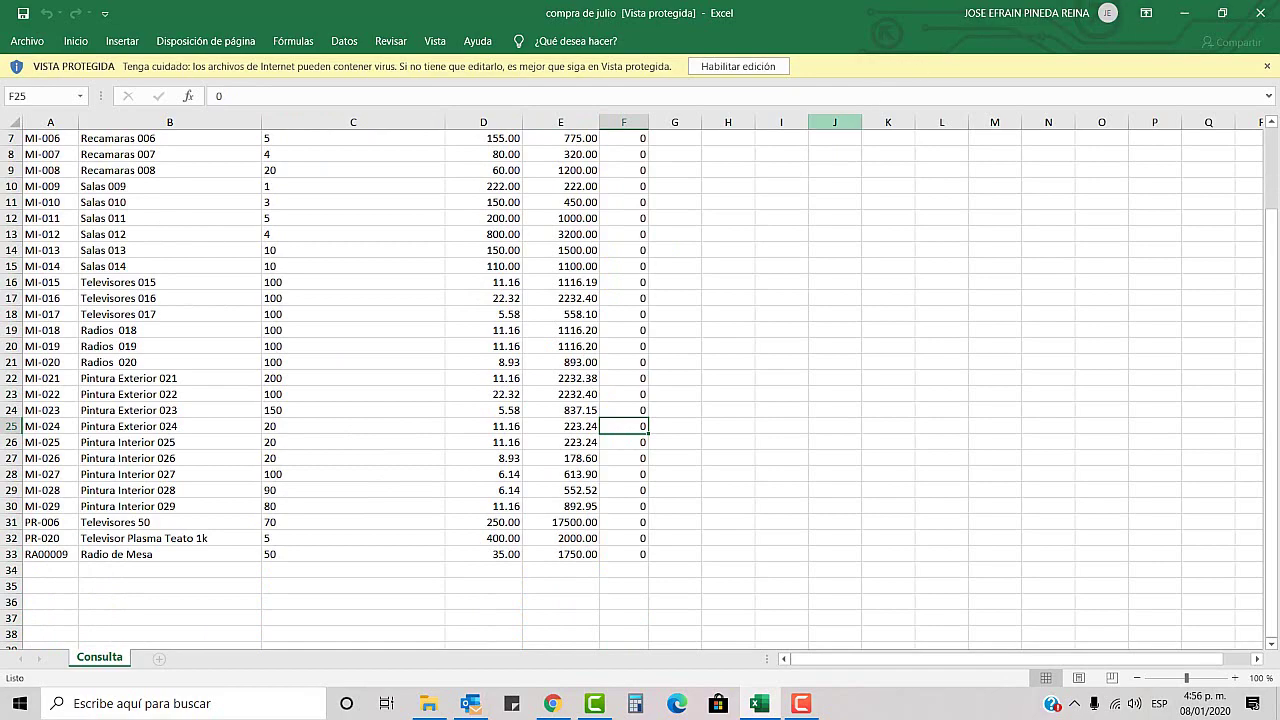
scroll(252, 242, "up", 1)
scroll(252, 242, "up", 2)
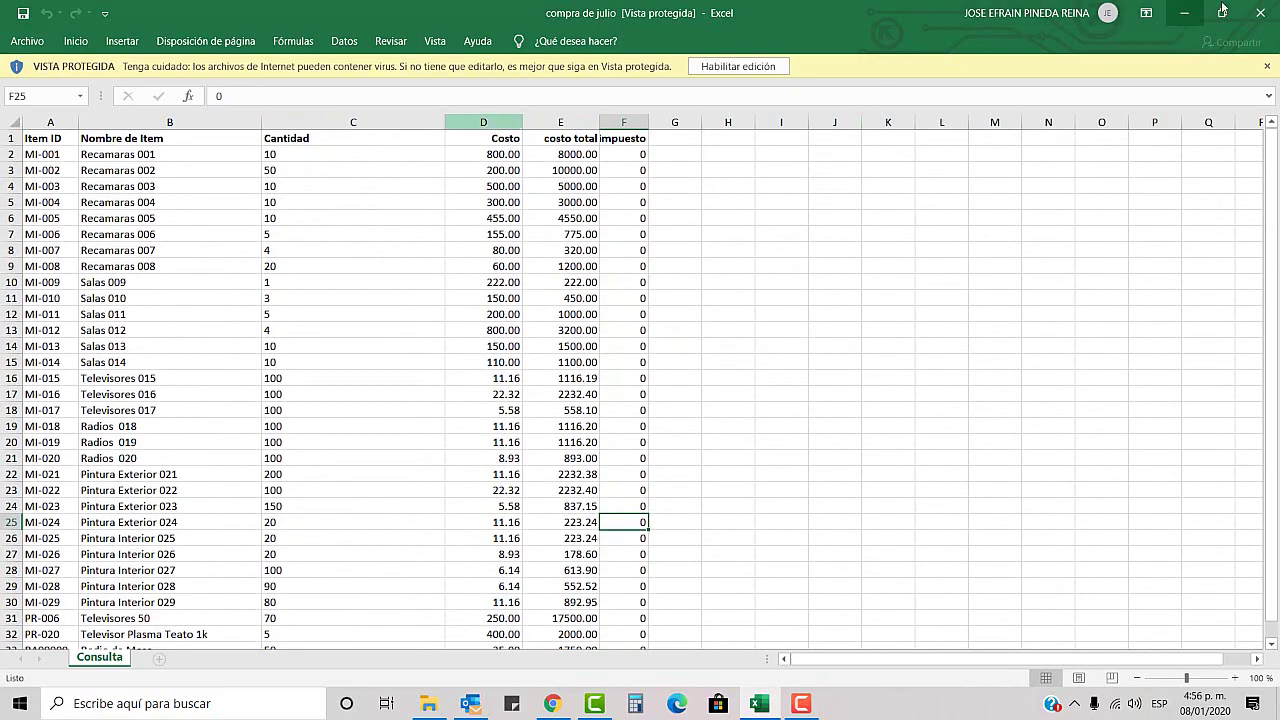
left_click(1246, 18)
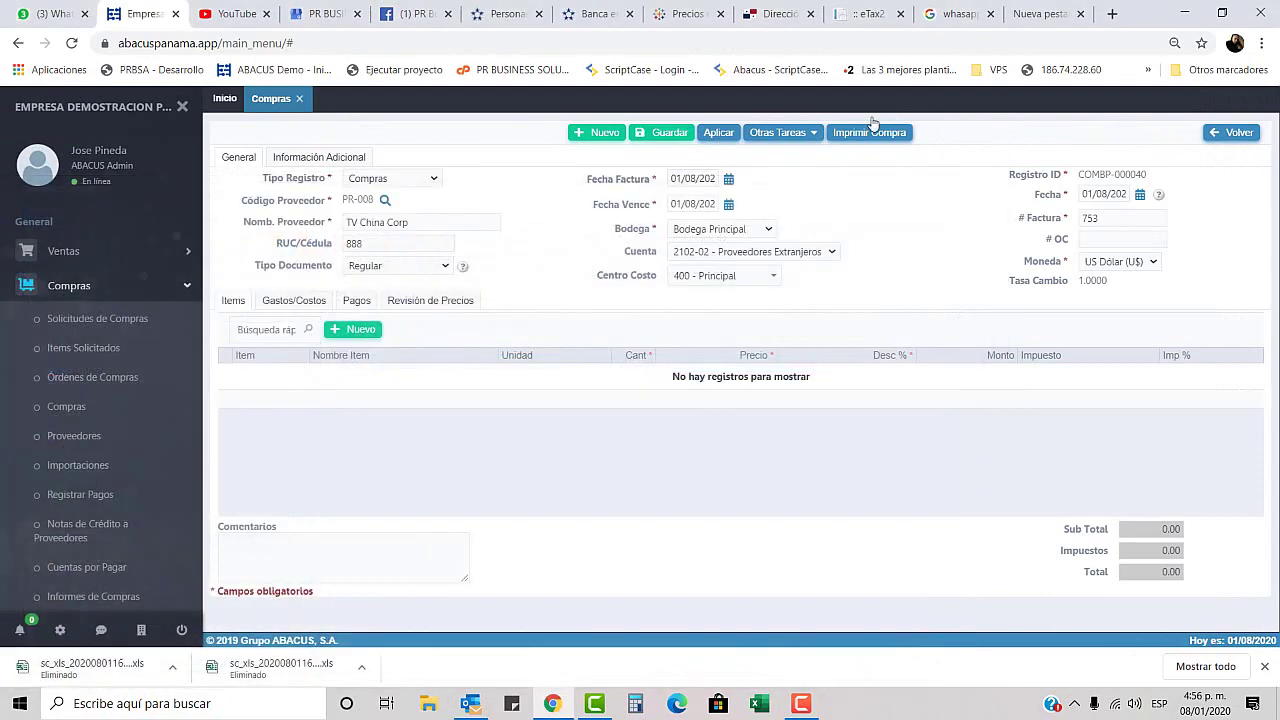
left_click(978, 188)
Start the item import for the purchase and supply the "compra de julio" file from the presentaciones folder.
left_click(816, 136)
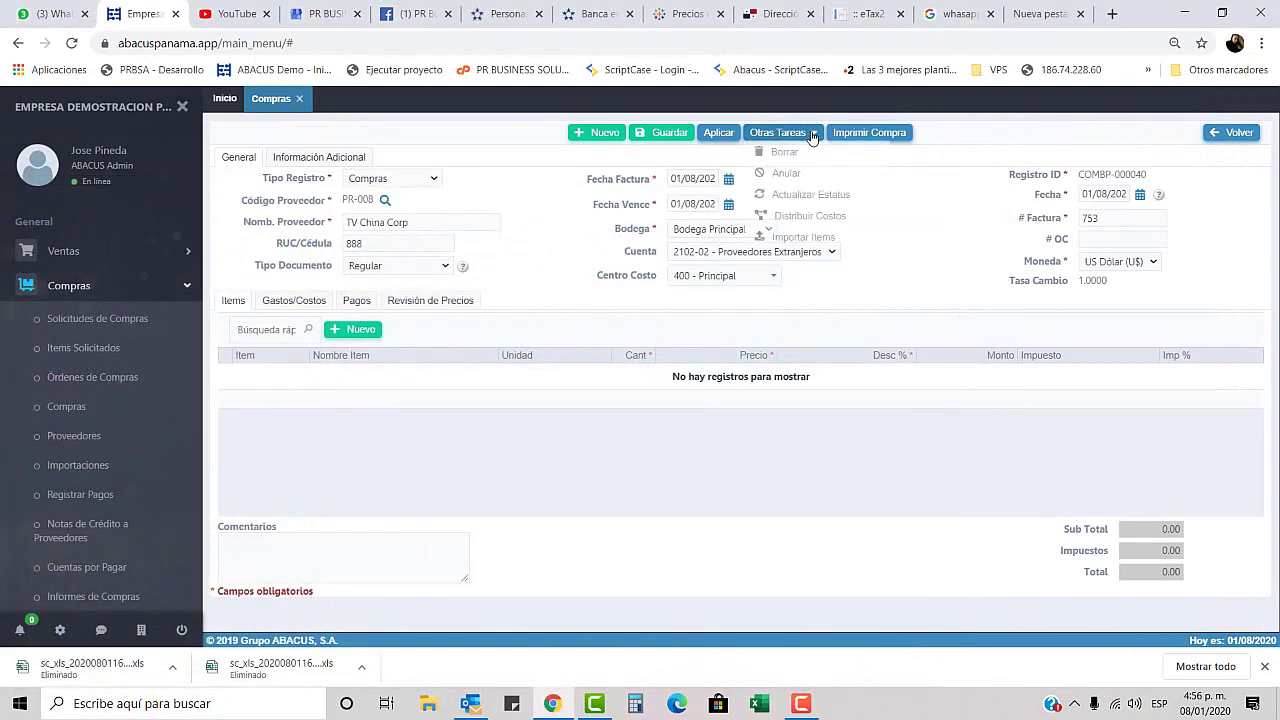
left_click(801, 241)
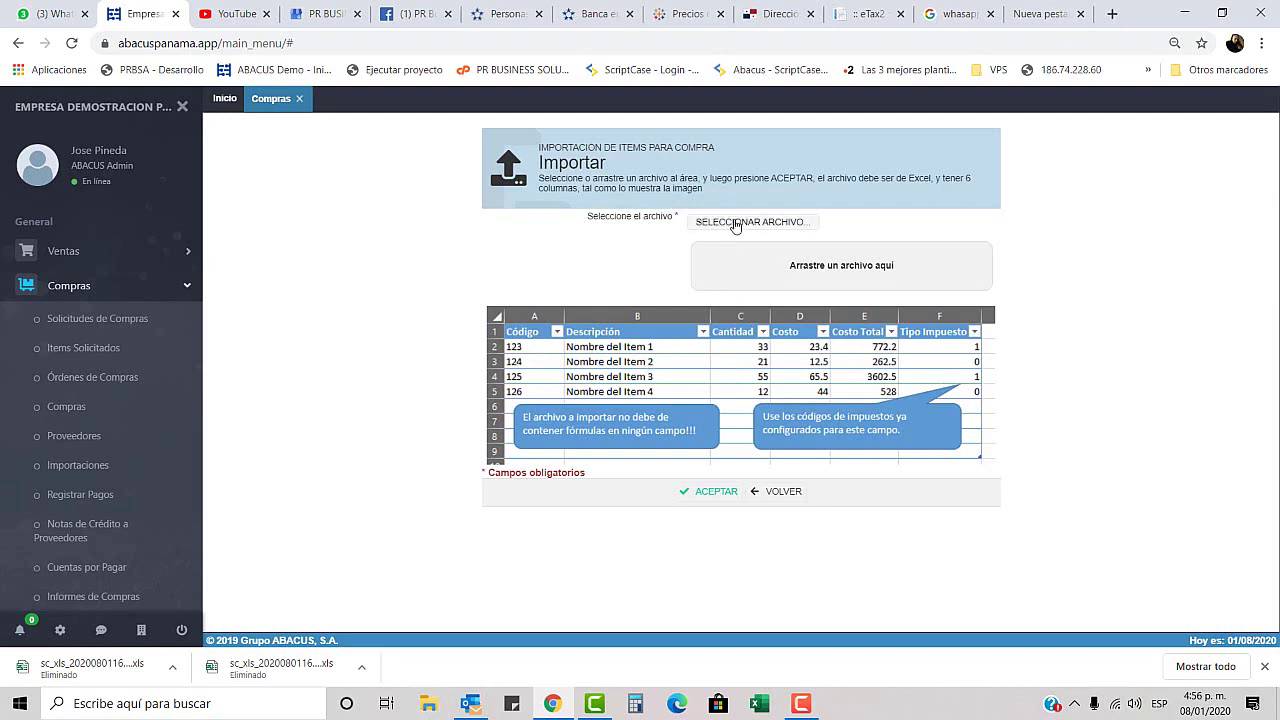
left_click(426, 710)
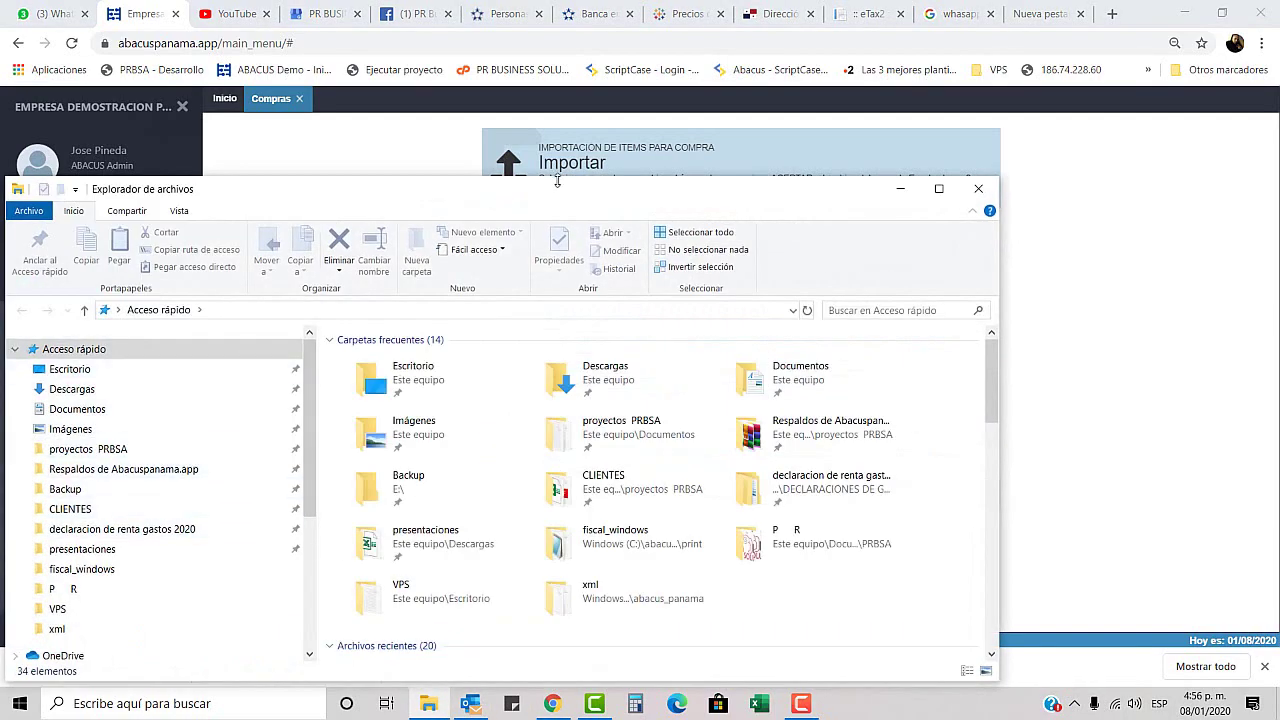
left_click_drag(557, 181, 564, 244)
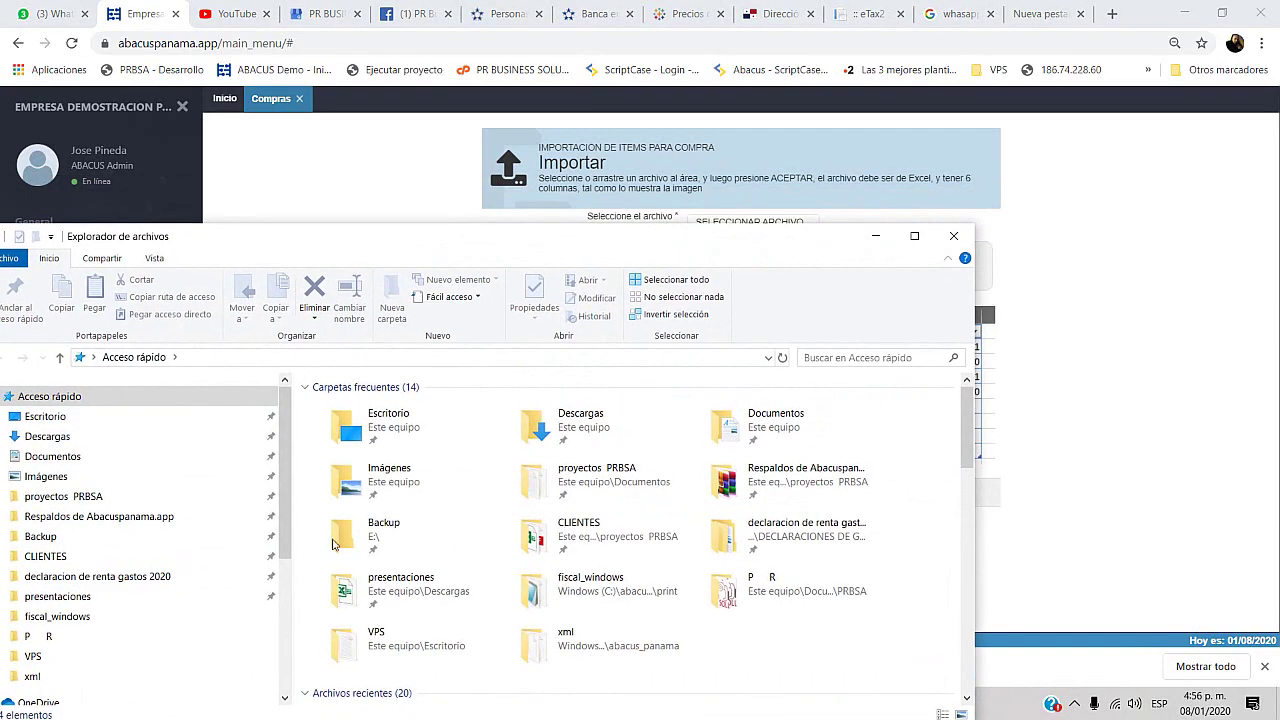
left_click(95, 600)
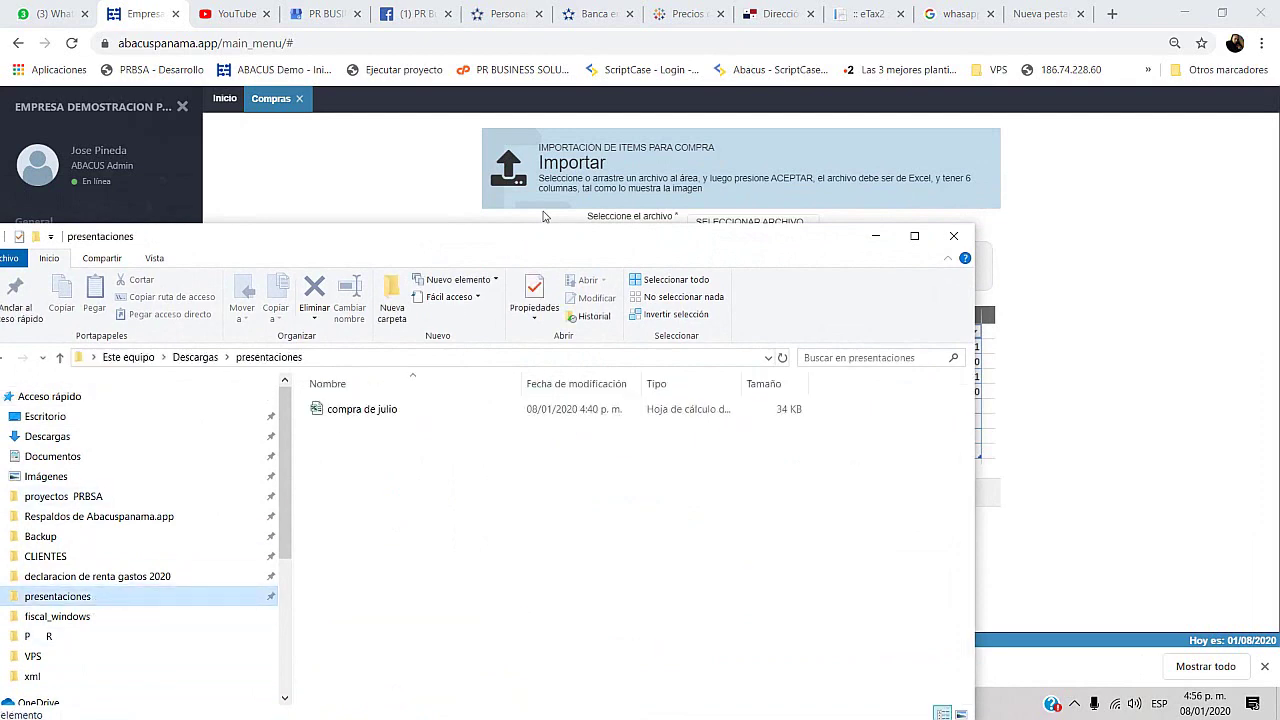
left_click_drag(549, 245, 631, 368)
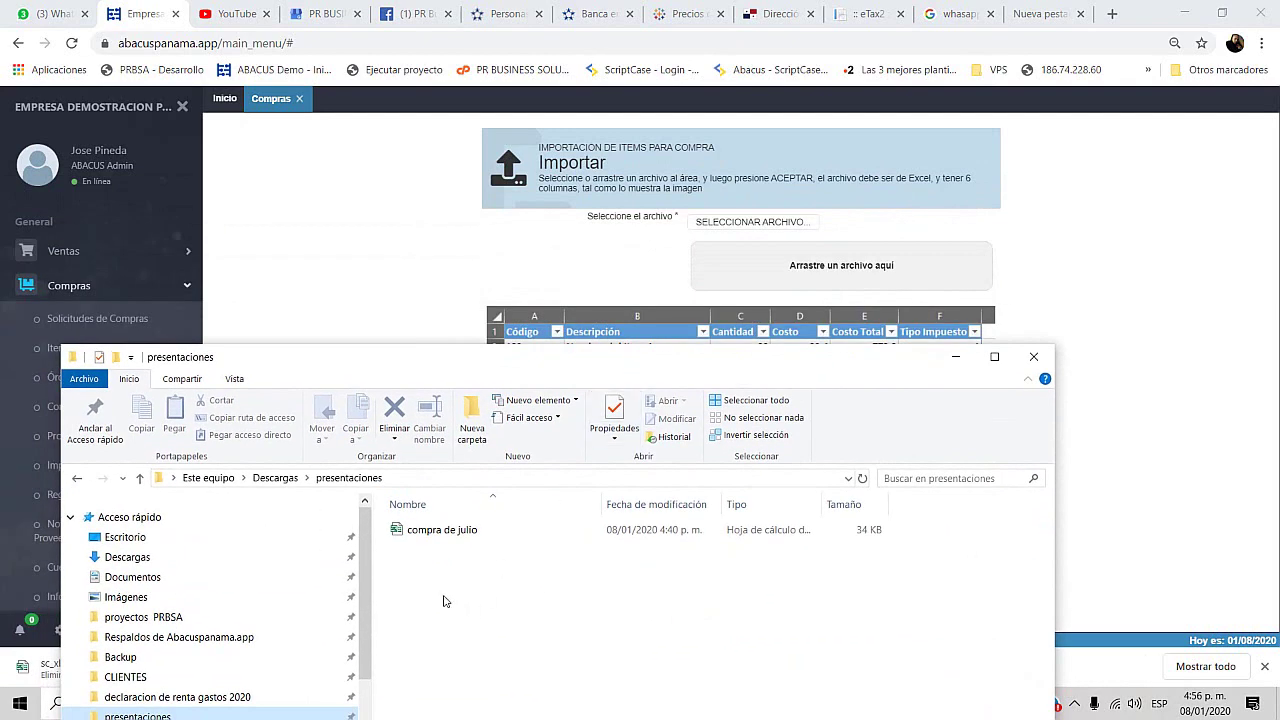
left_click_drag(435, 530, 780, 278)
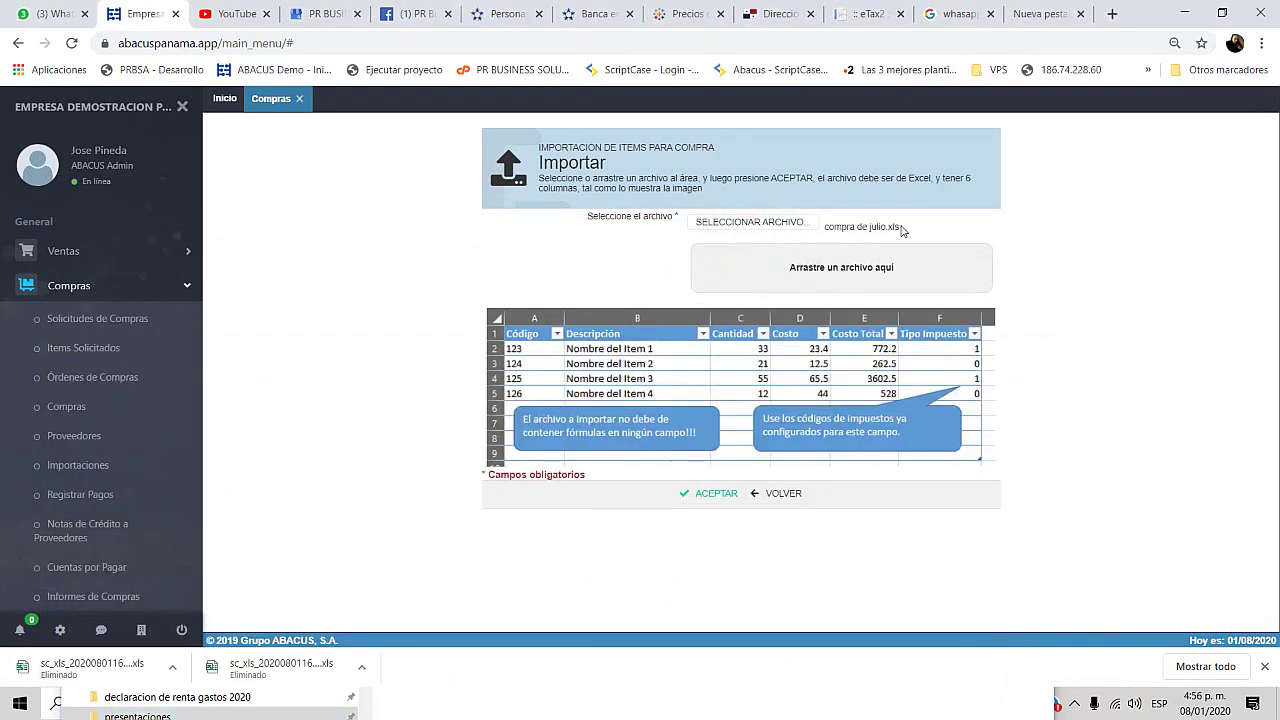
Check the name of the attached import file and accept importing its items into the purchase.
left_click_drag(900, 230, 828, 230)
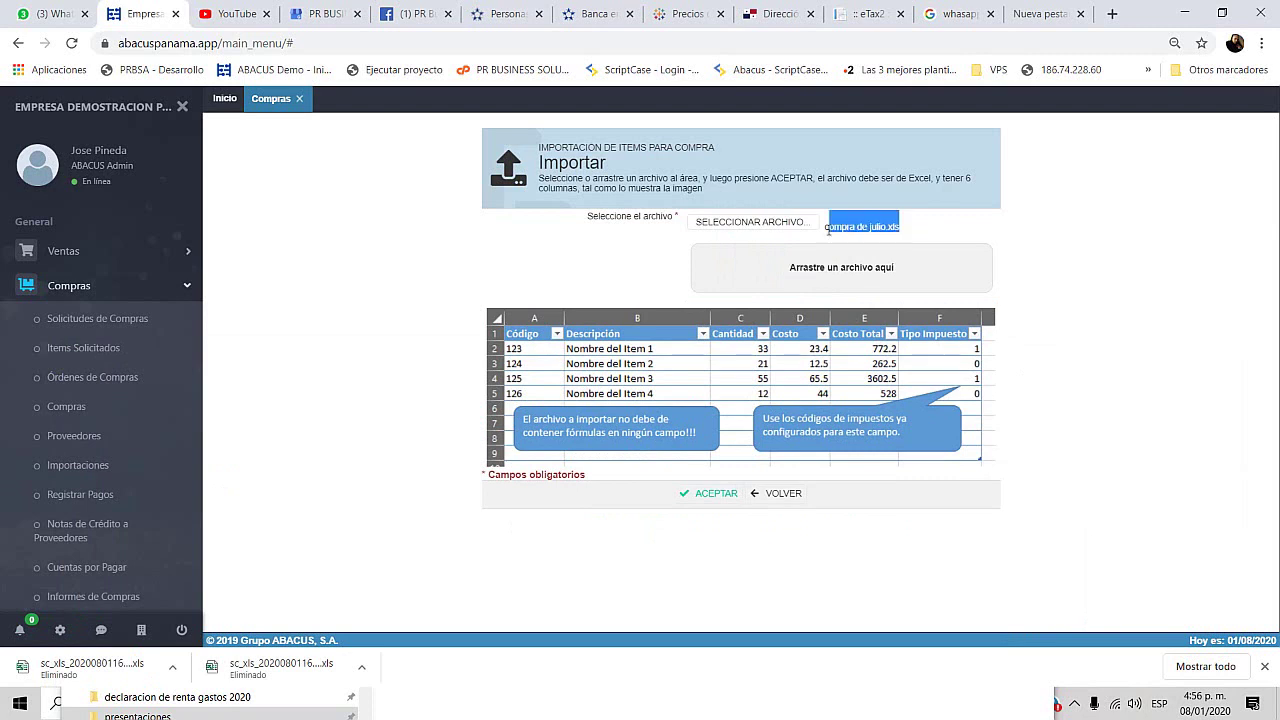
left_click(938, 241)
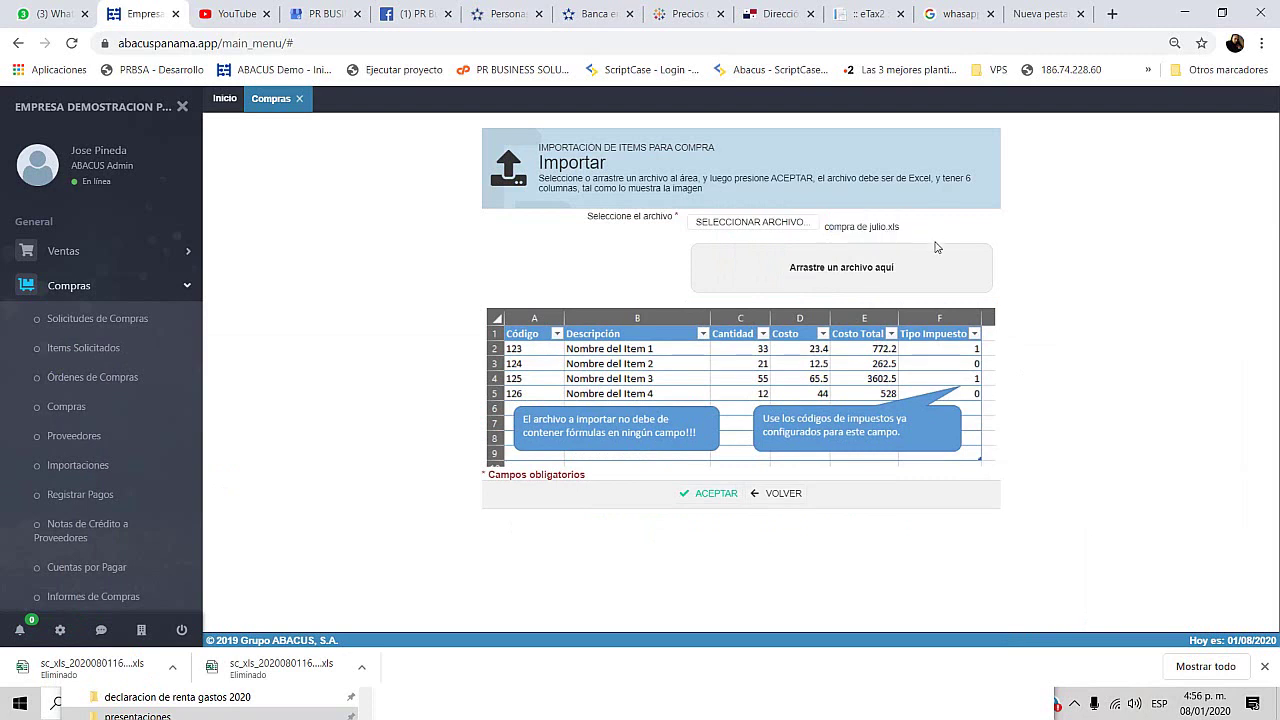
left_click(716, 494)
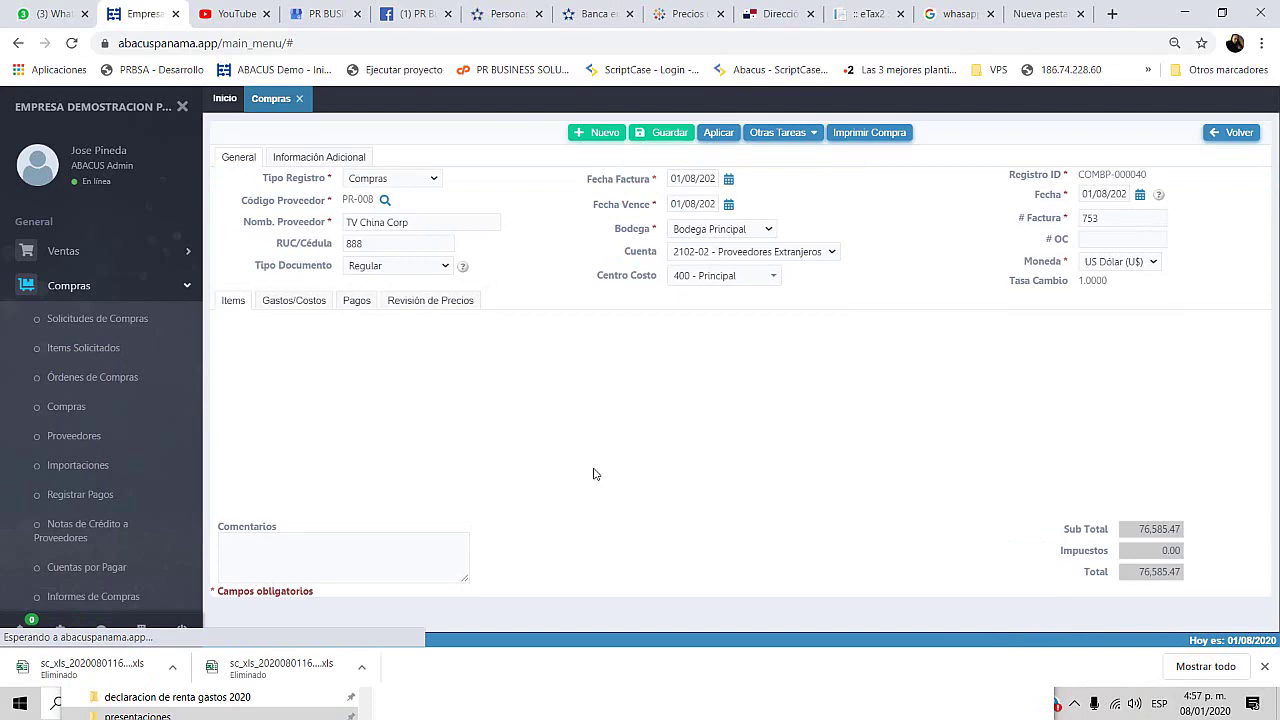
Review the imported item rows in the purchase from the first to the last, including quantities, prices and amounts.
scroll(597, 412, "down", 5)
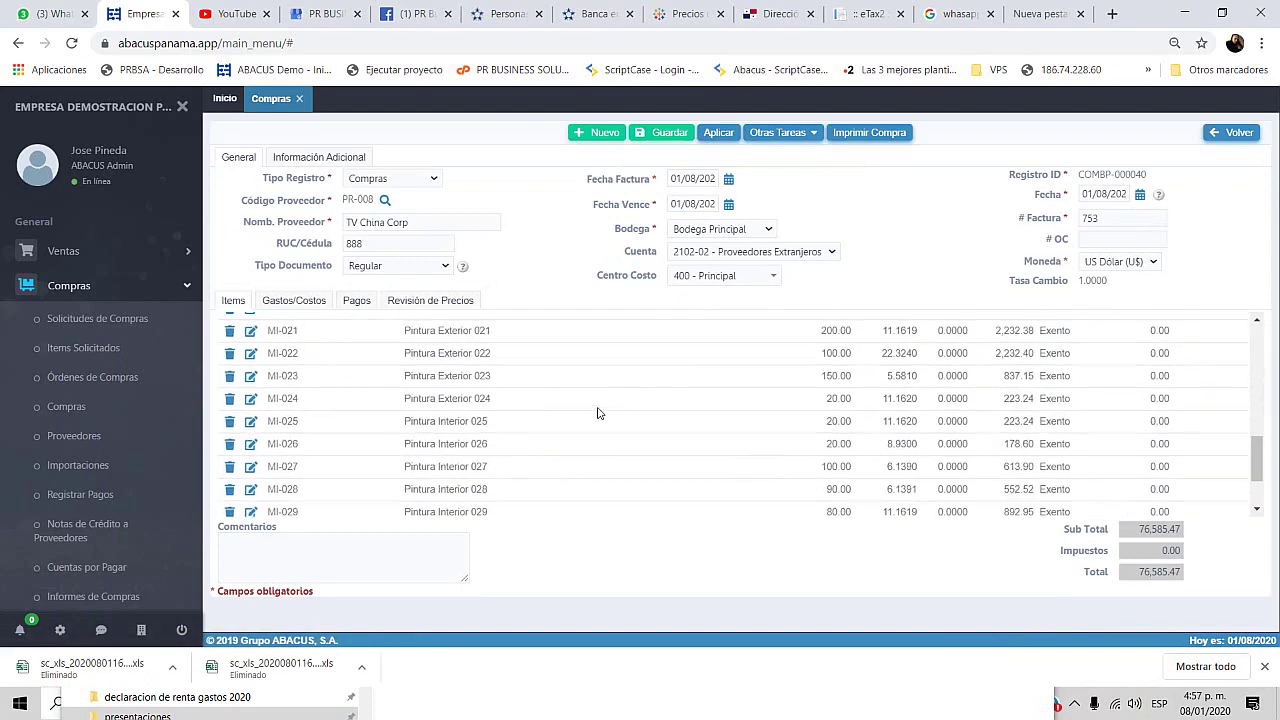
scroll(597, 412, "down", 2)
scroll(592, 420, "up", 10)
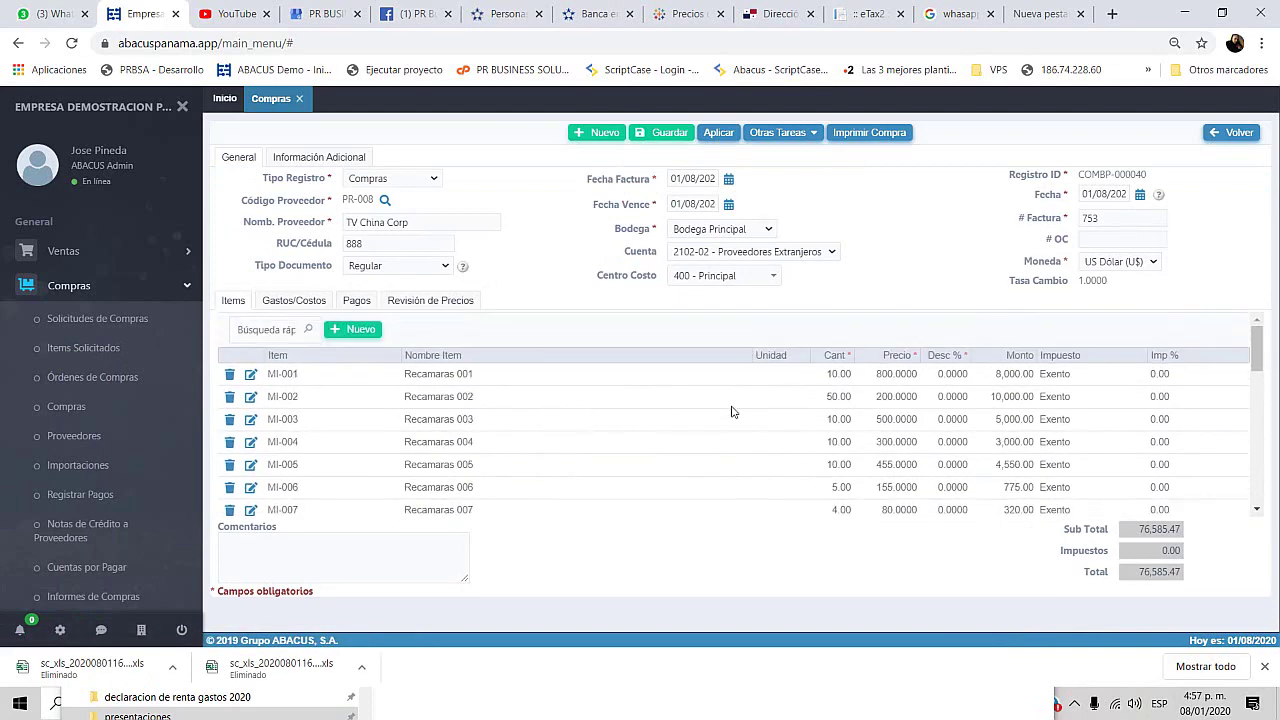
scroll(886, 484, "down", 10)
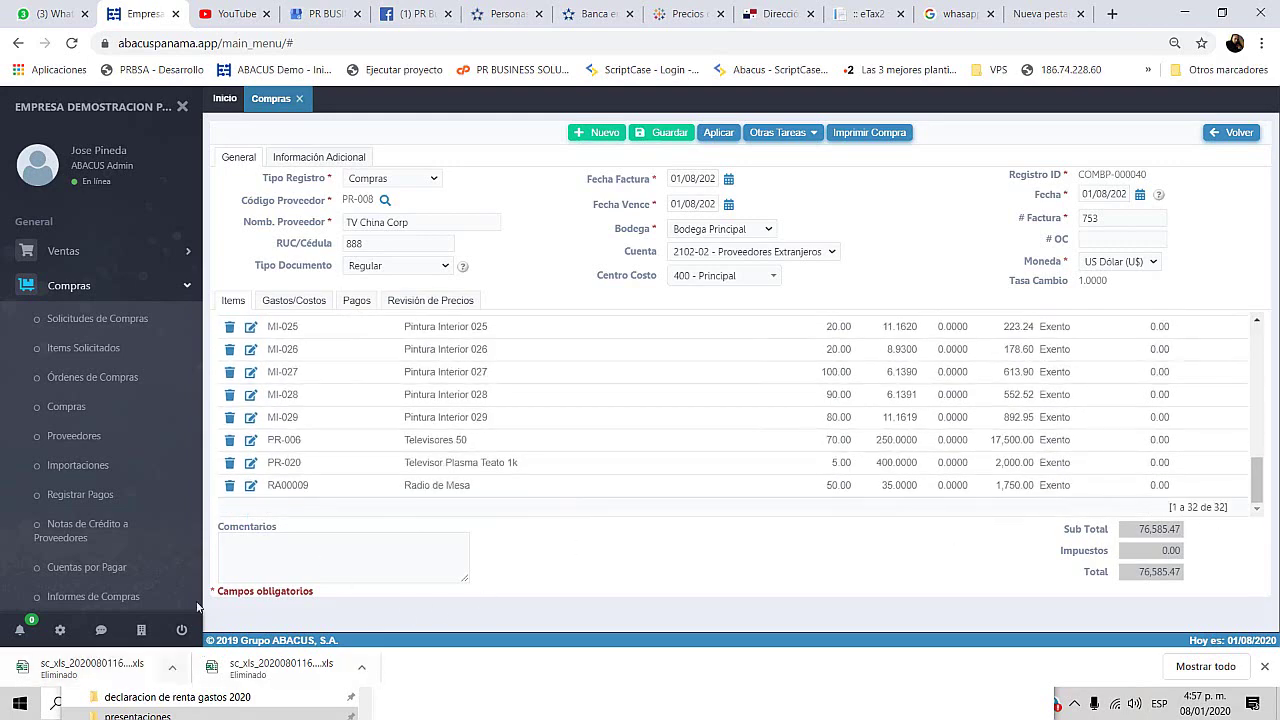
scroll(375, 500, "up", 10)
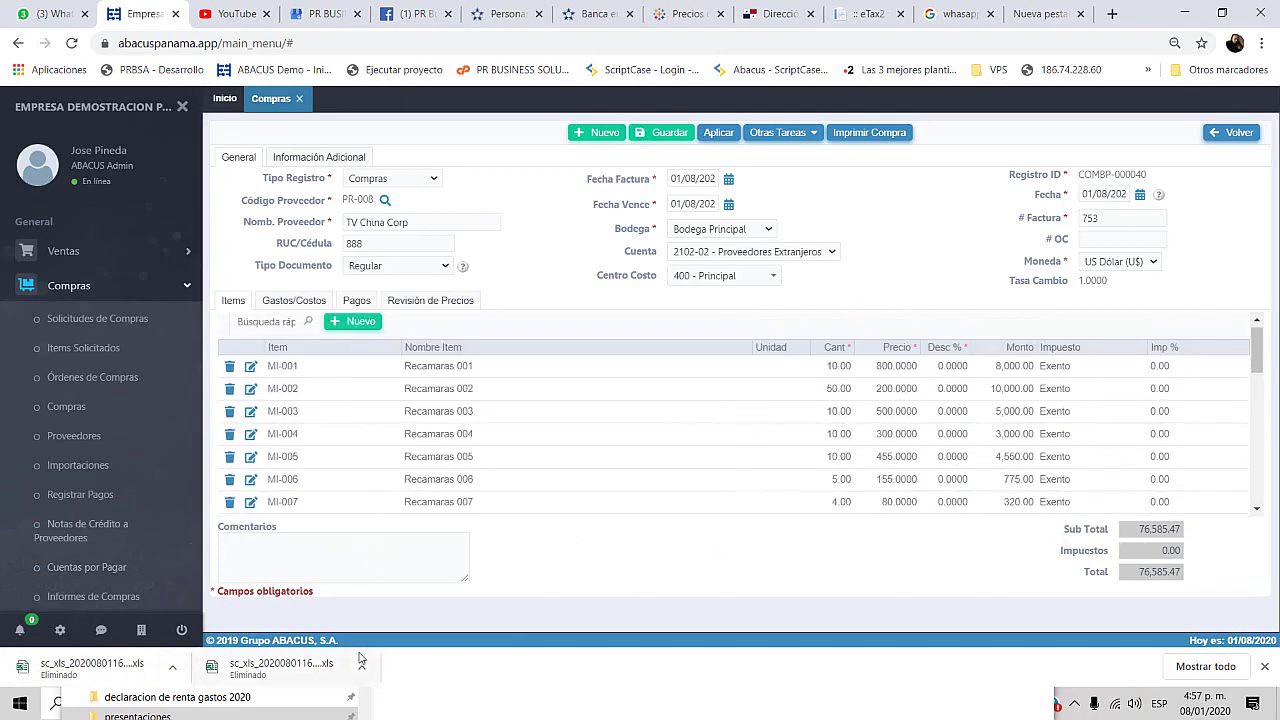
Dismiss the browser's downloads bar, switch to File Explorer and reopen the "compra de julio" workbook.
left_click_drag(300, 700, 222, 698)
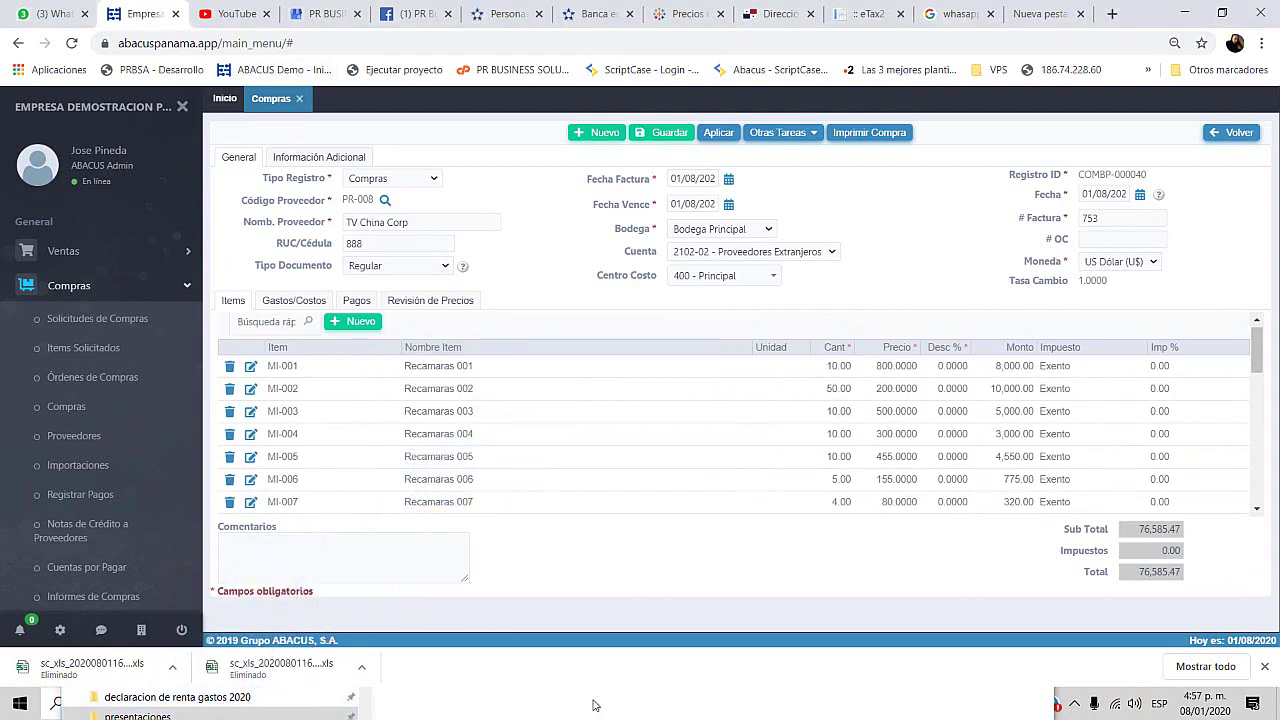
left_click(1264, 666)
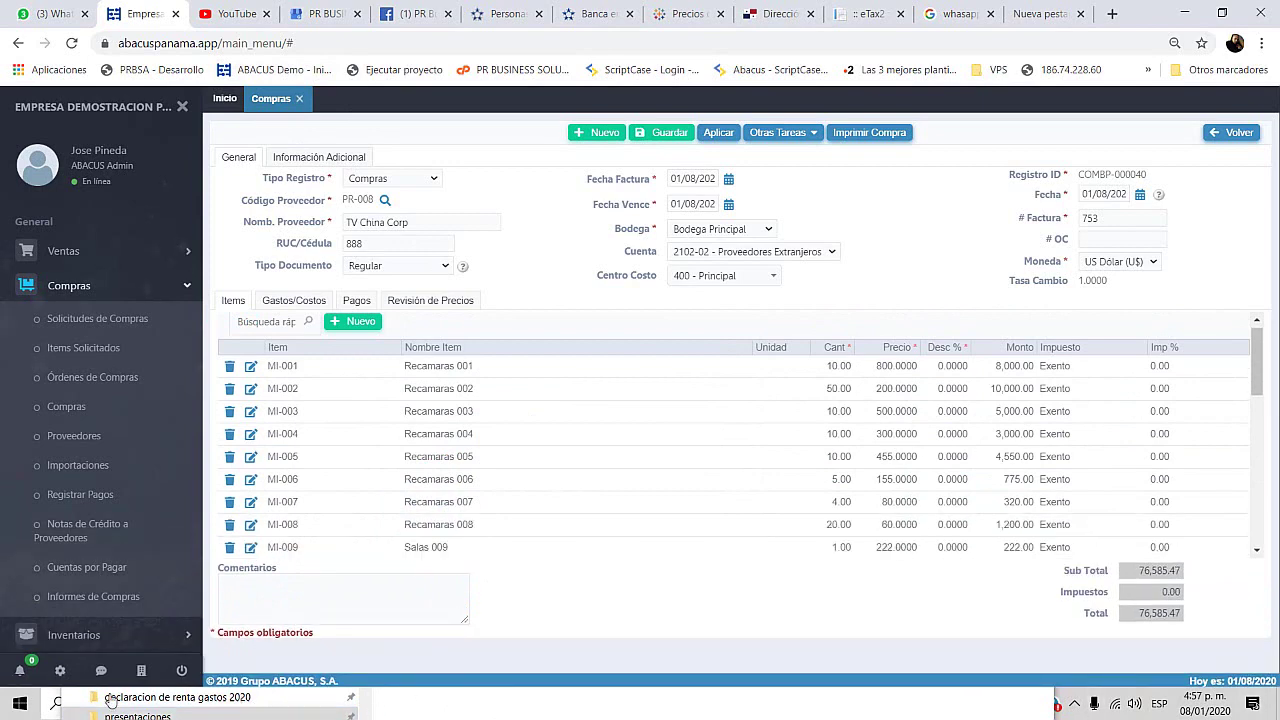
left_click(20, 703)
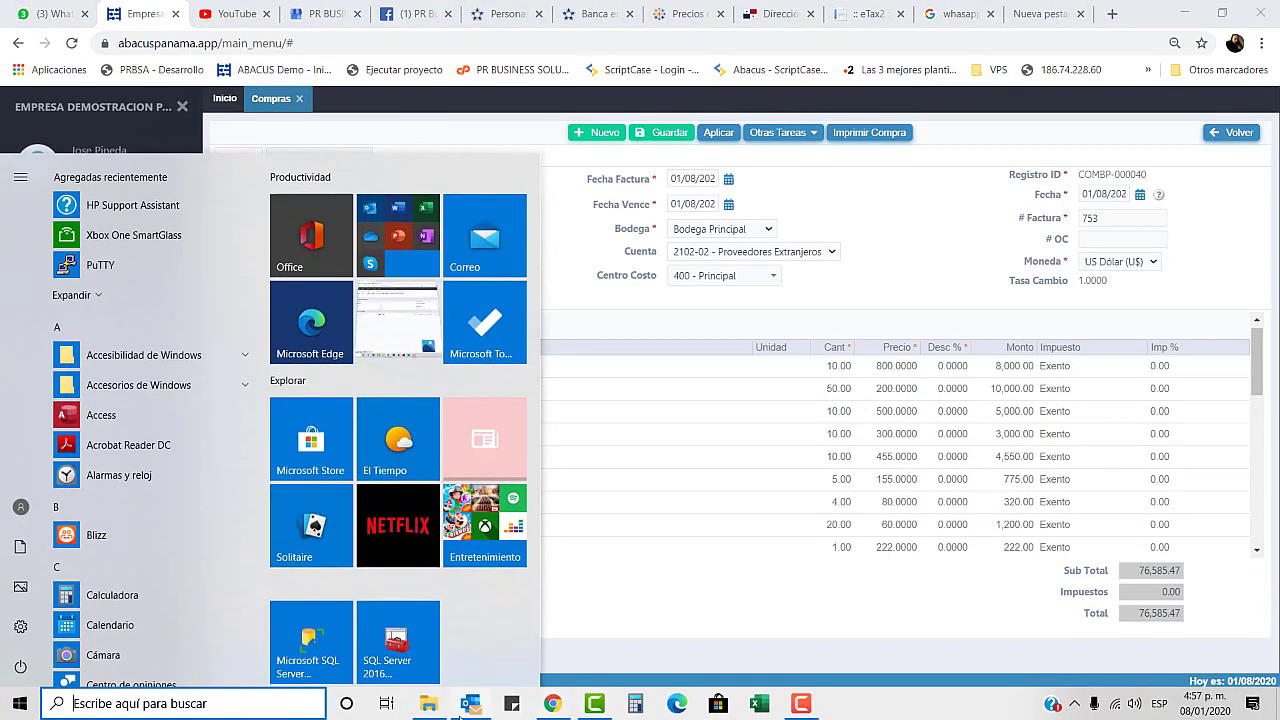
left_click(430, 703)
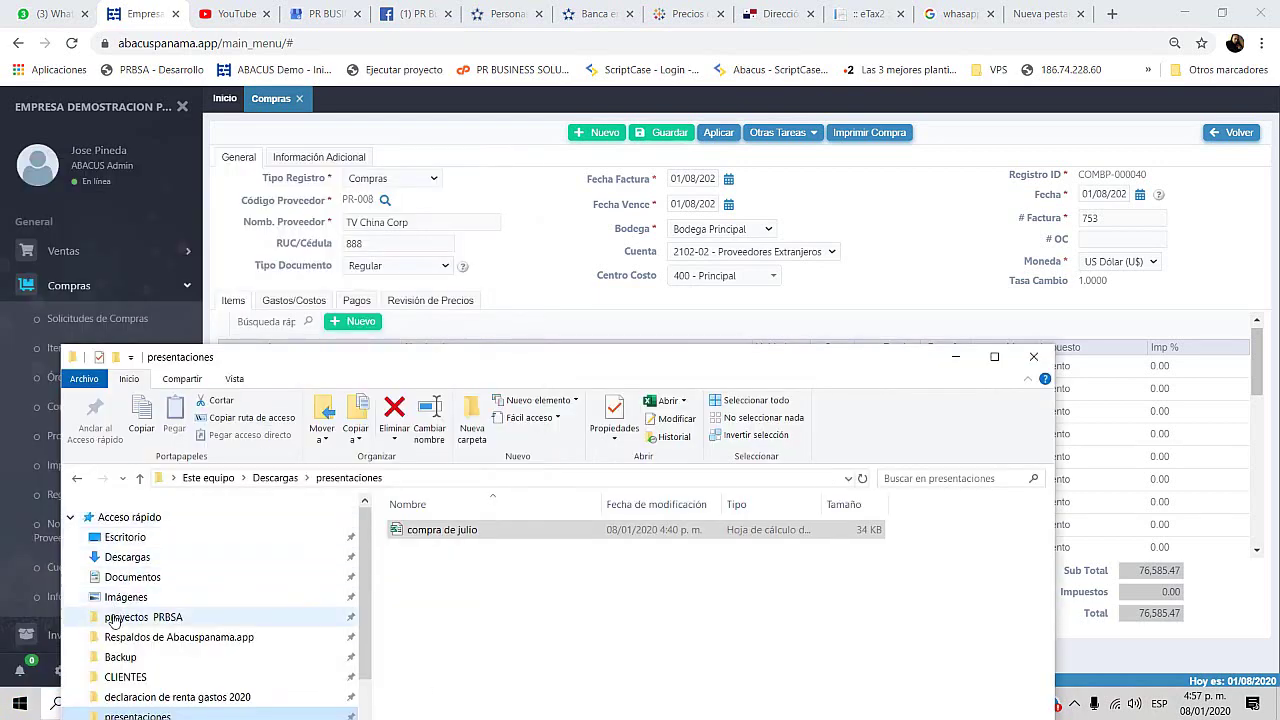
double_click(457, 535)
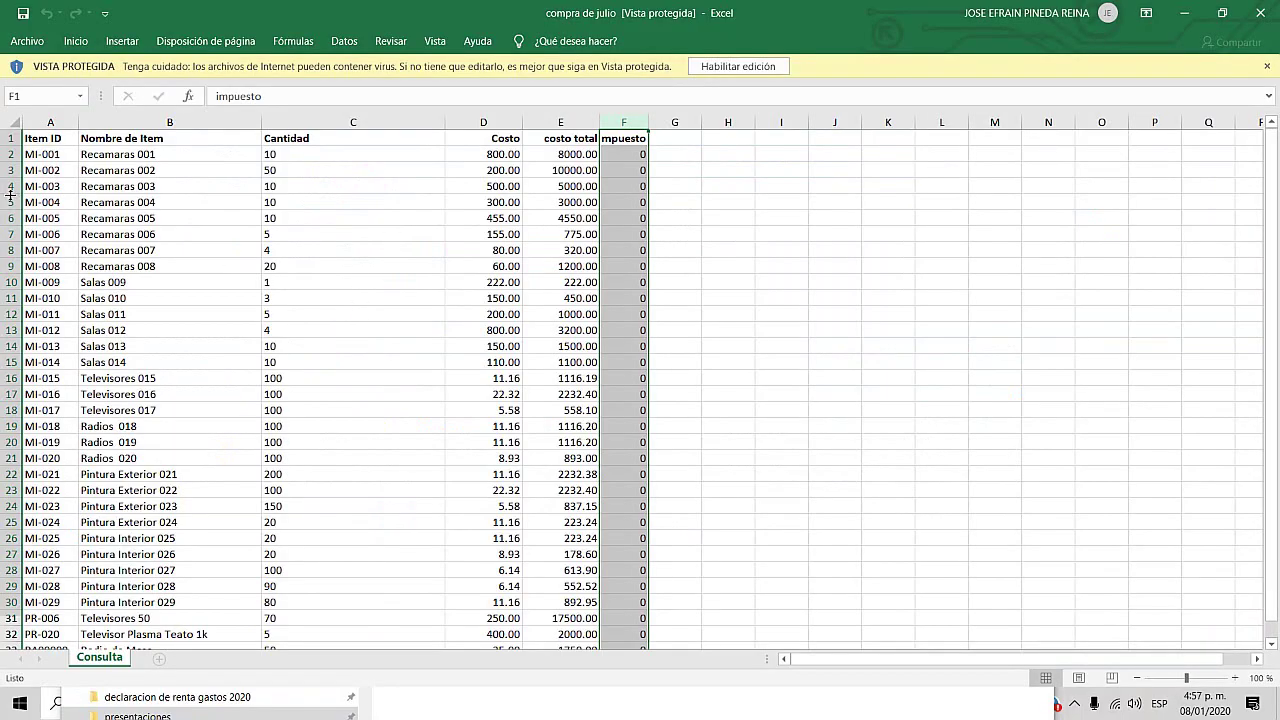
Examine the workbook's header row, item codes and last data rows, and close the workbook.
scroll(20, 205, "down", 6)
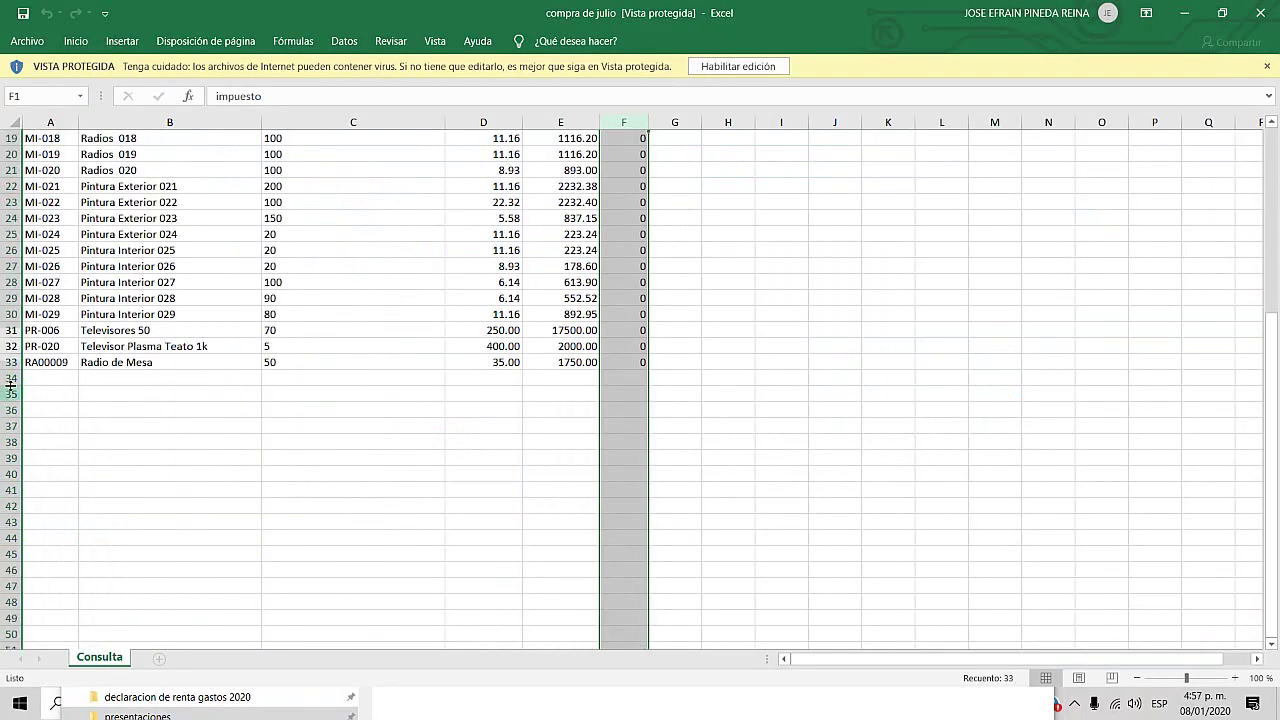
scroll(12, 364, "up", 6)
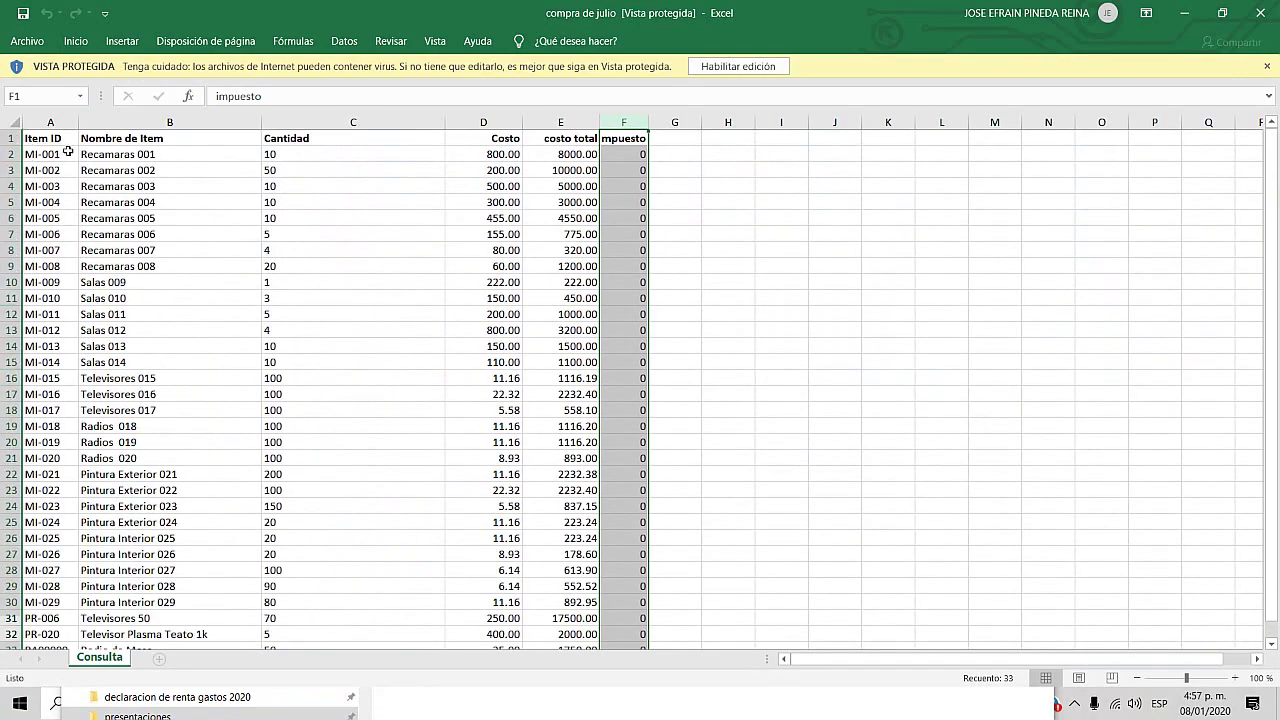
scroll(204, 234, "down", 1)
scroll(204, 234, "up", 1)
left_click(13, 138)
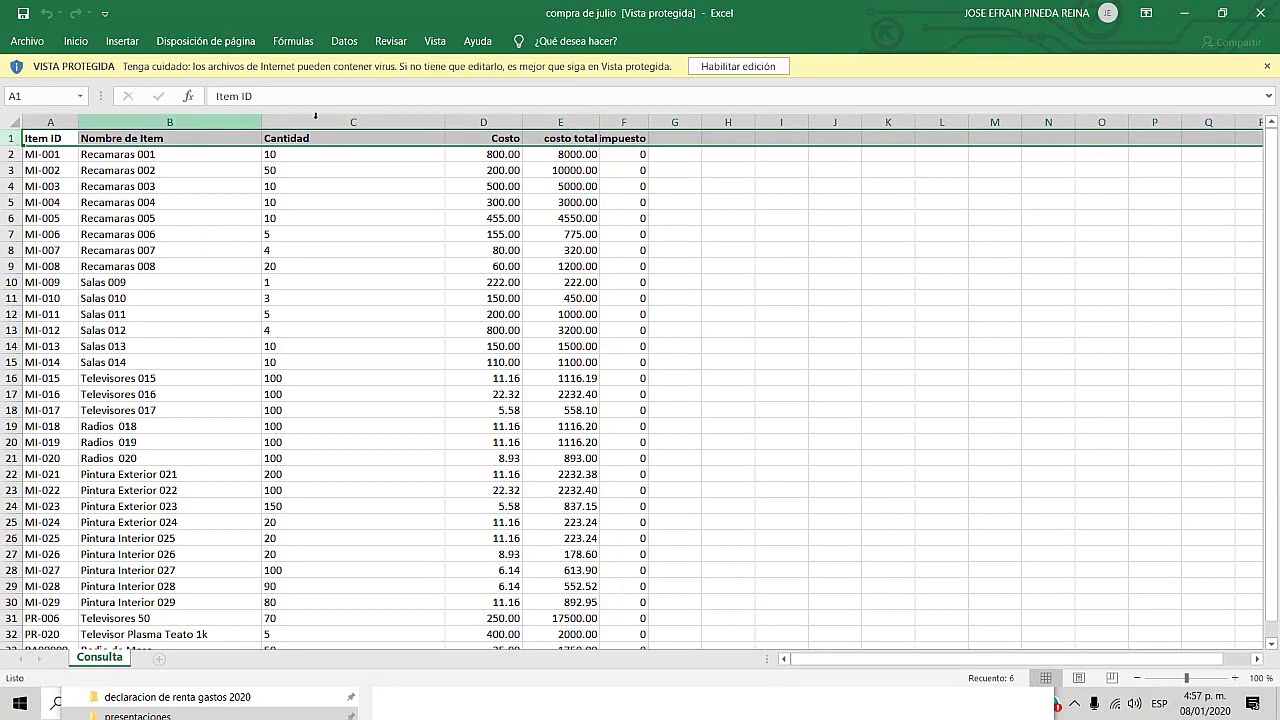
left_click(30, 154)
scroll(56, 325, "down", 5)
scroll(56, 338, "up", 4)
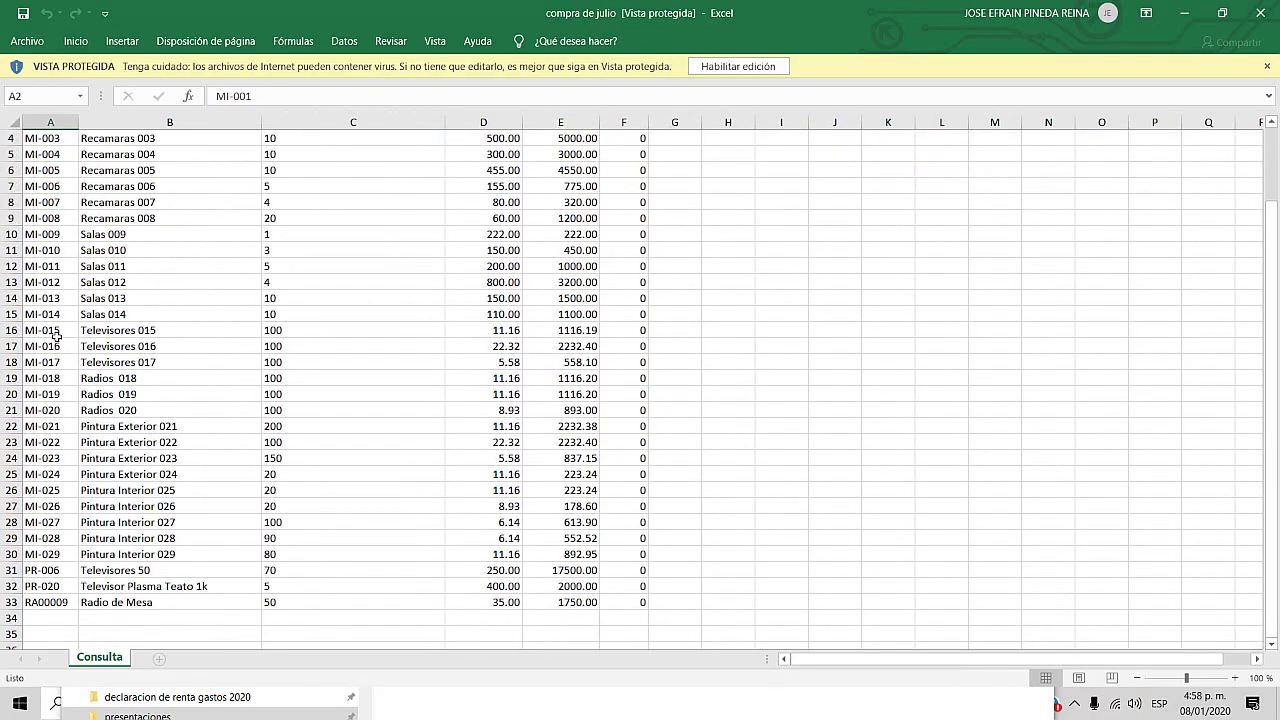
scroll(50, 334, "up", 1)
left_click(1259, 14)
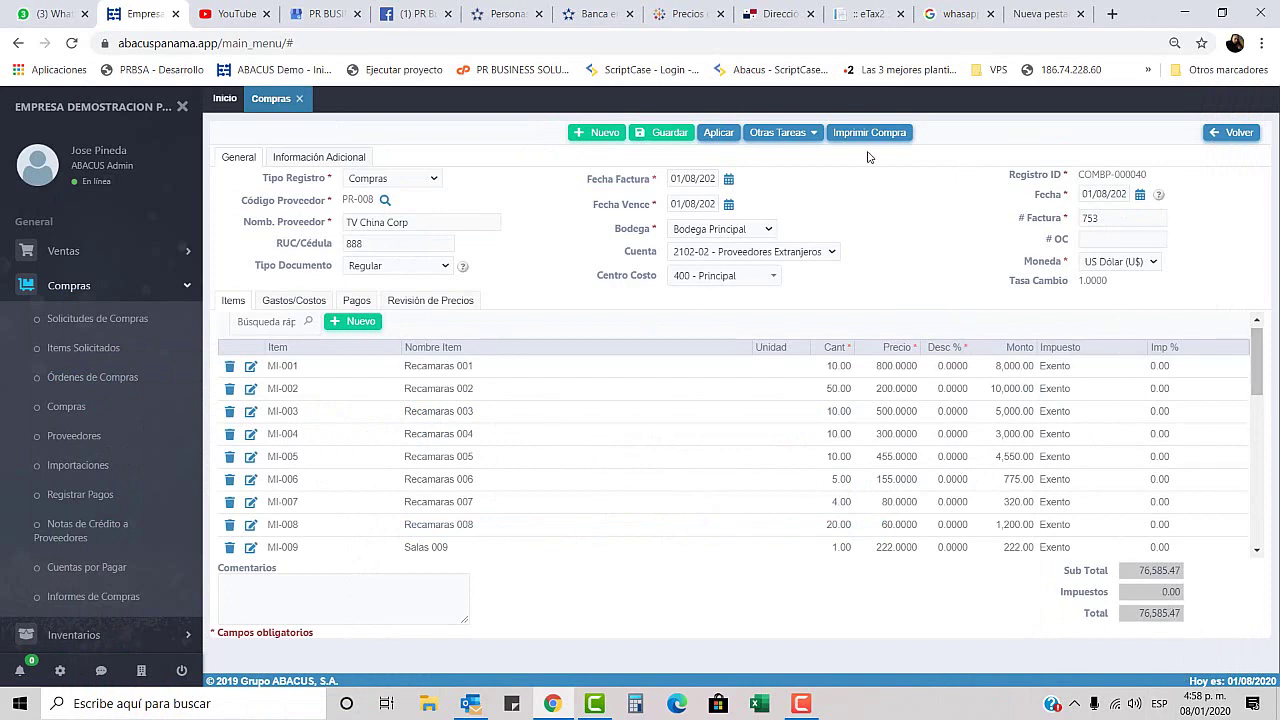
Enter "compra de prueba" as the purchase's comment and save the purchase.
left_click(313, 590)
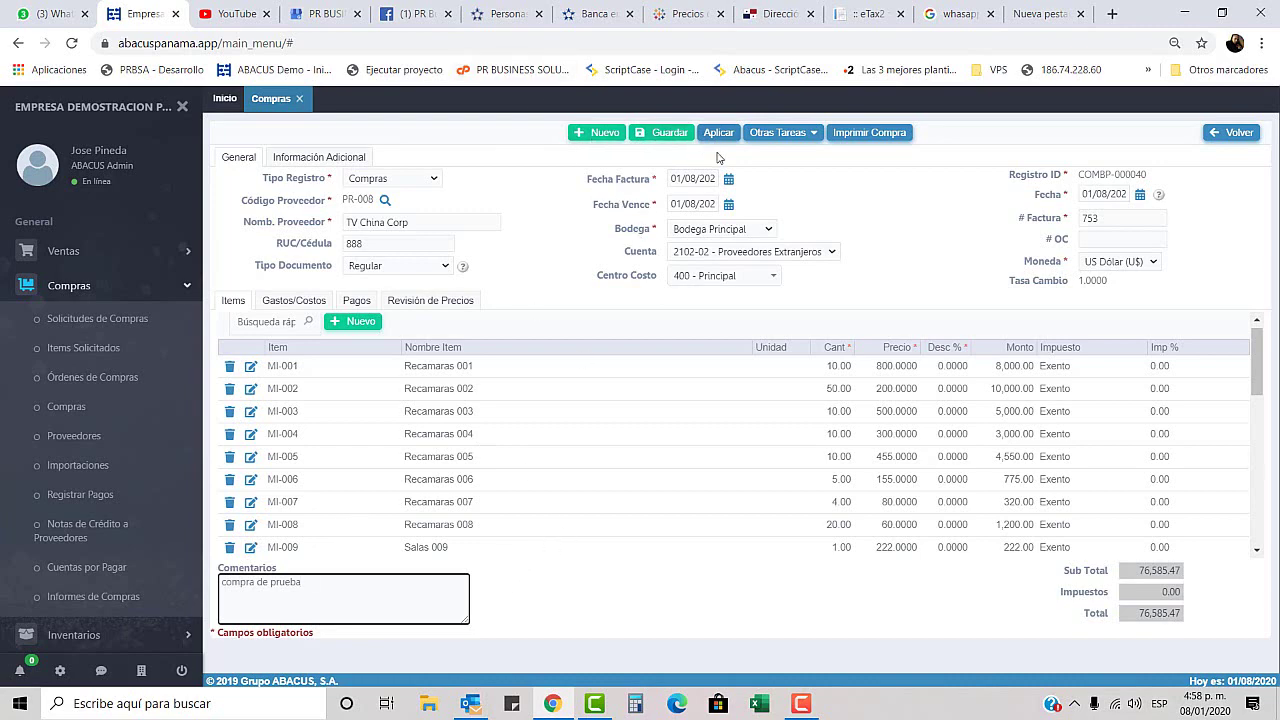
left_click(666, 133)
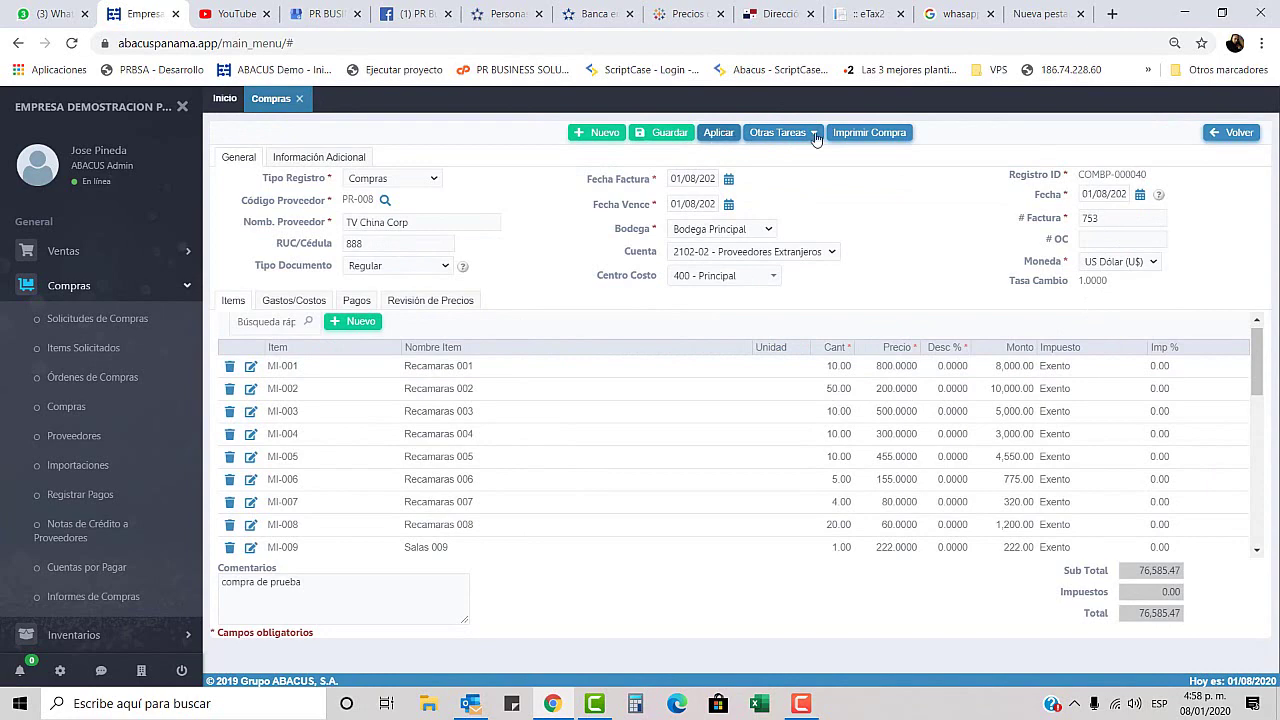
Apply the purchase record and accept the confirmation.
left_click(718, 132)
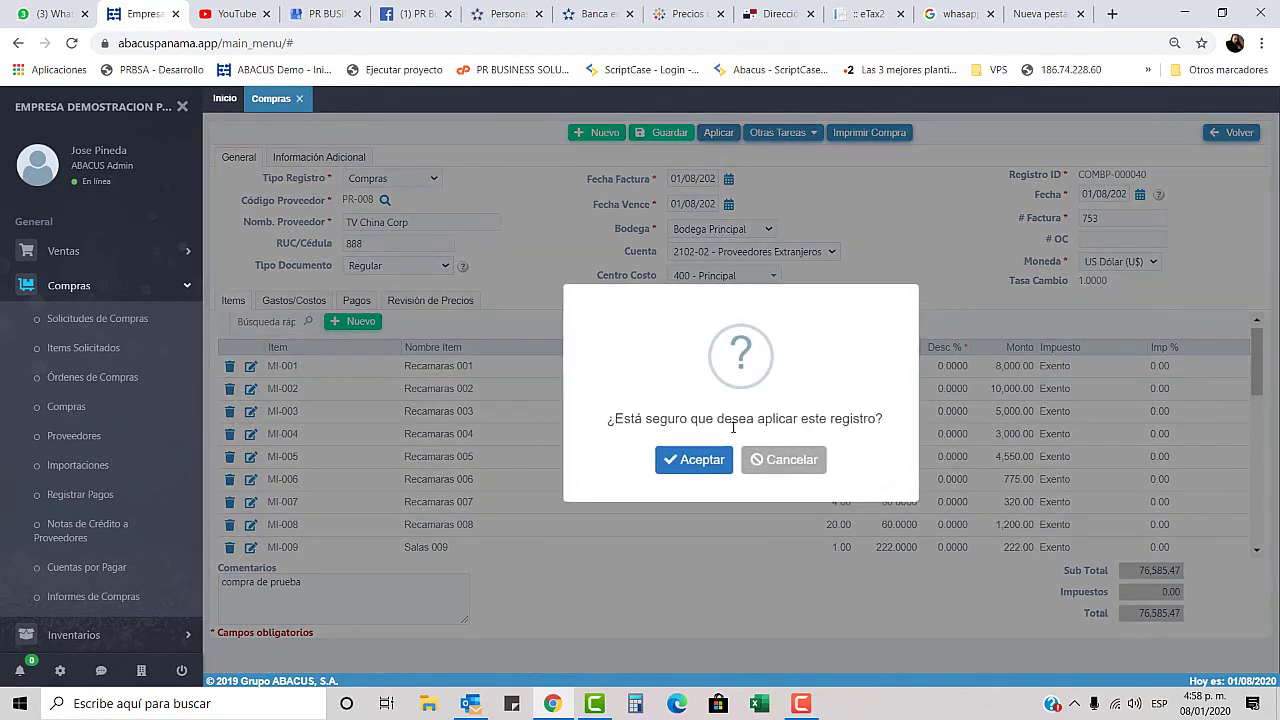
left_click(695, 462)
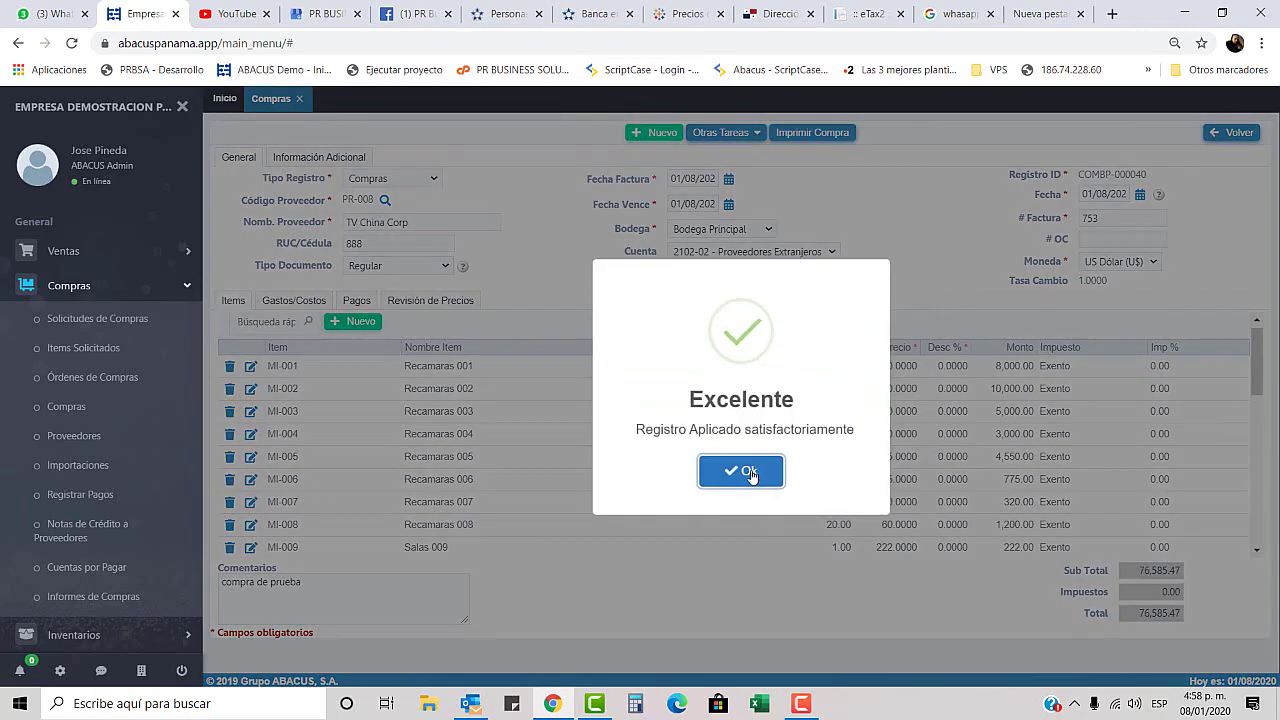
left_click(745, 472)
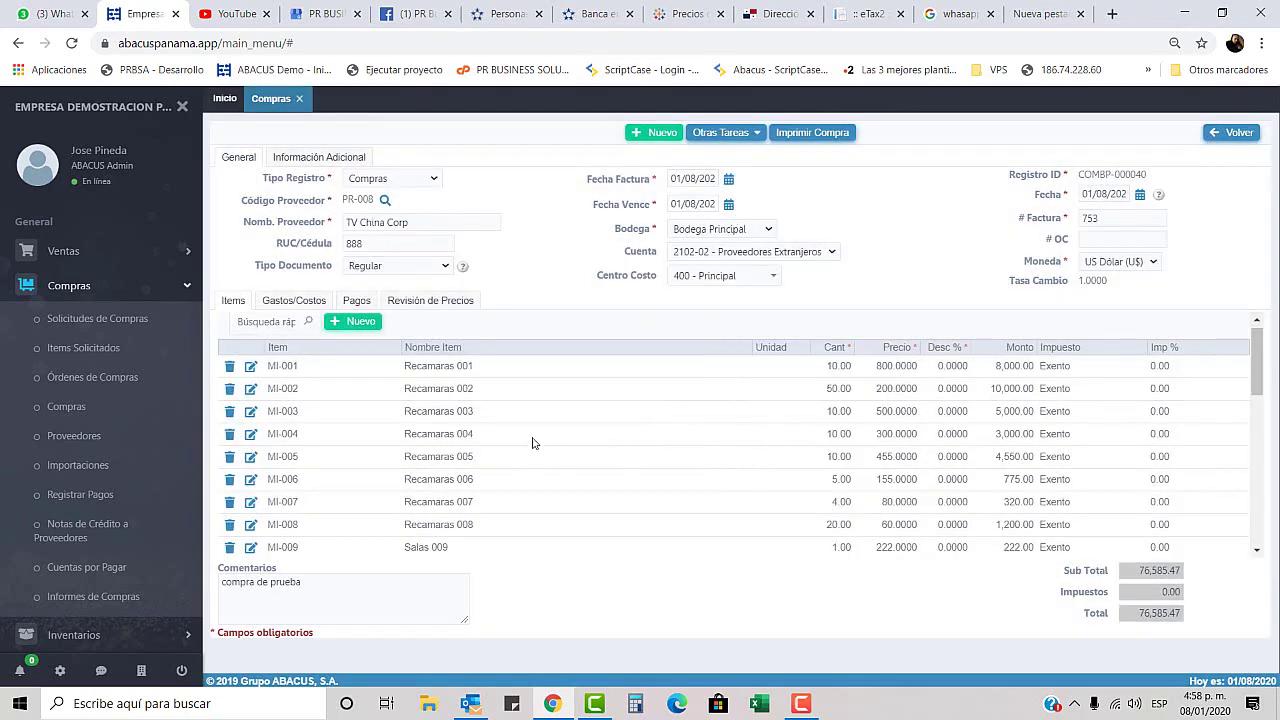
Look through the applied purchase's items, and search the Inventarios module's Items list for 008.
scroll(607, 414, "down", 3)
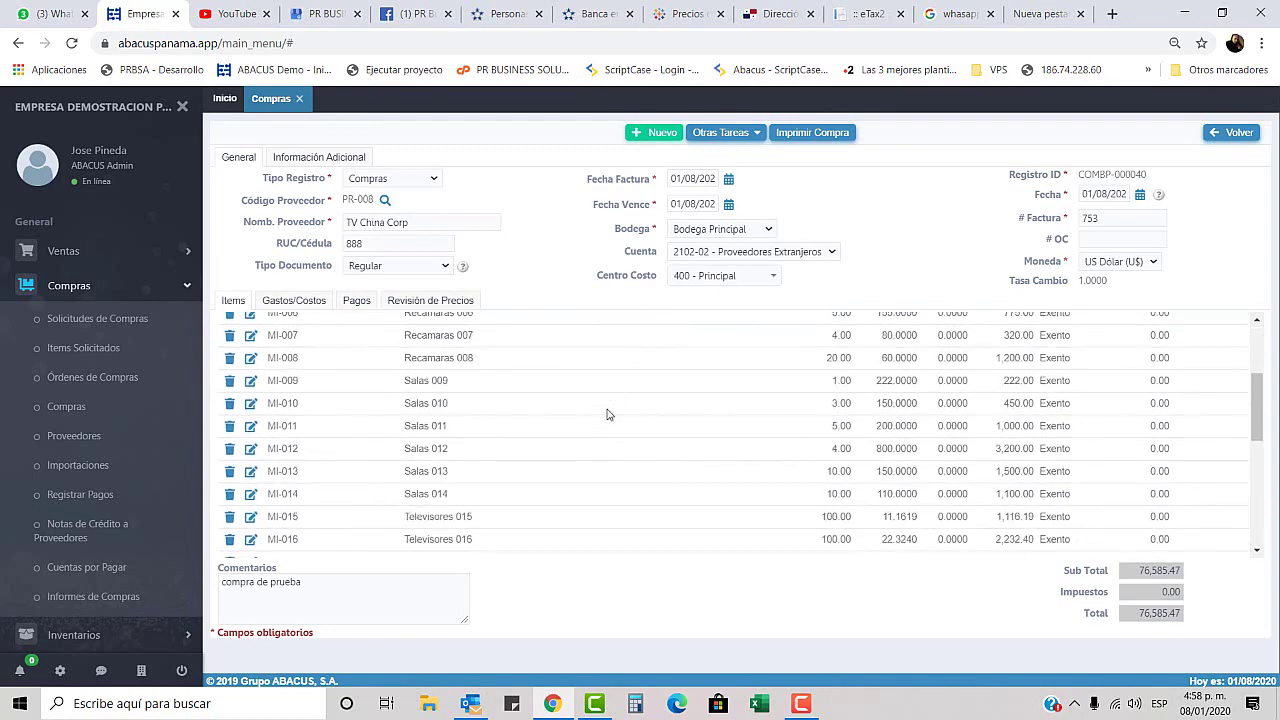
scroll(607, 414, "up", 1)
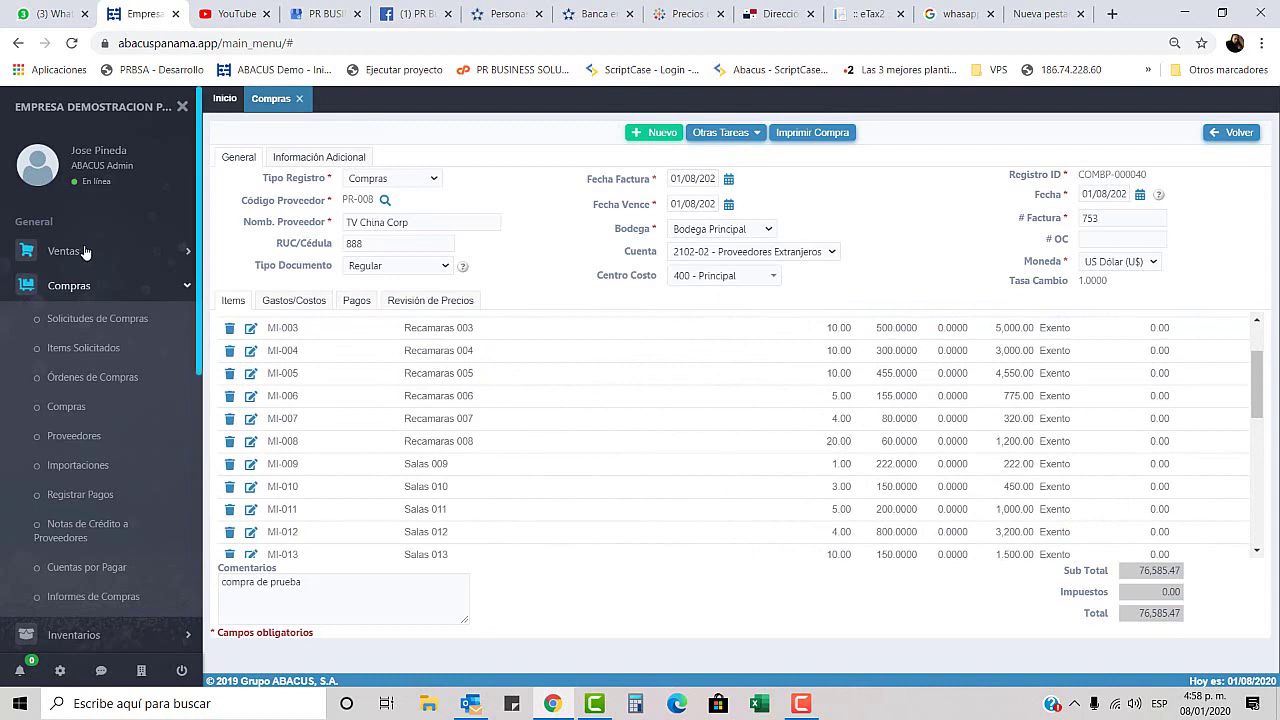
left_click(69, 286)
left_click(74, 319)
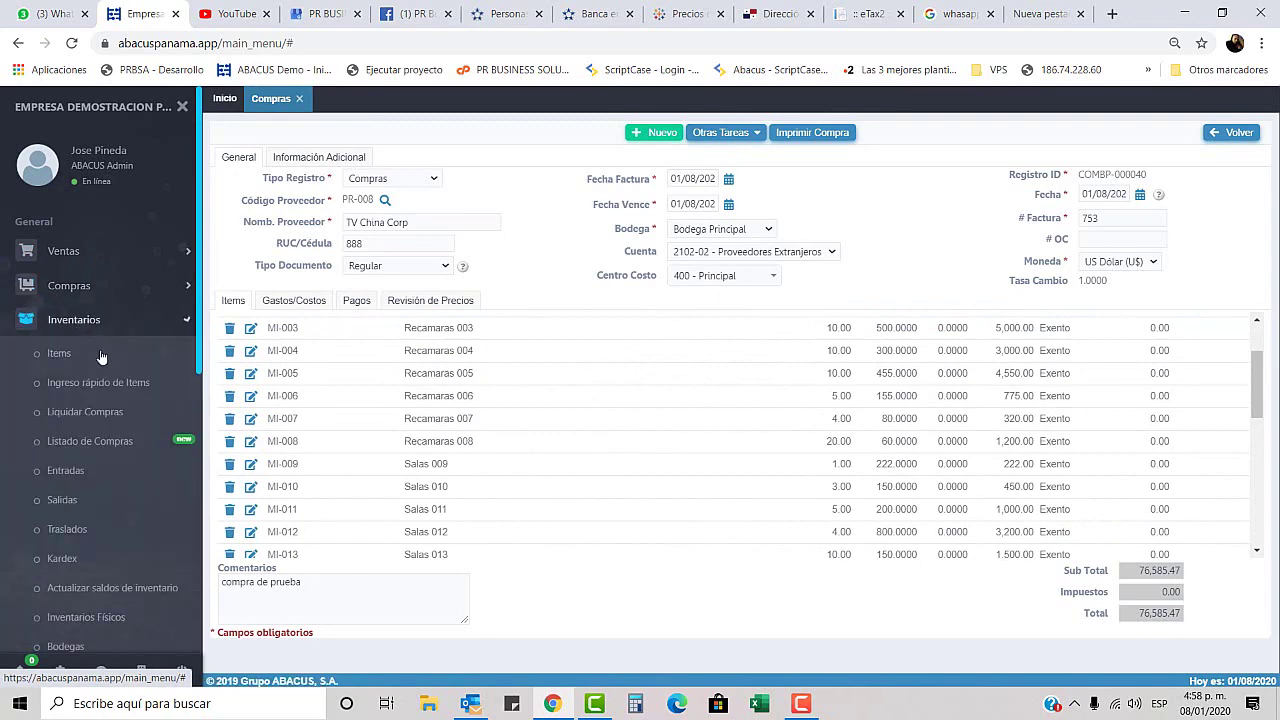
left_click(59, 353)
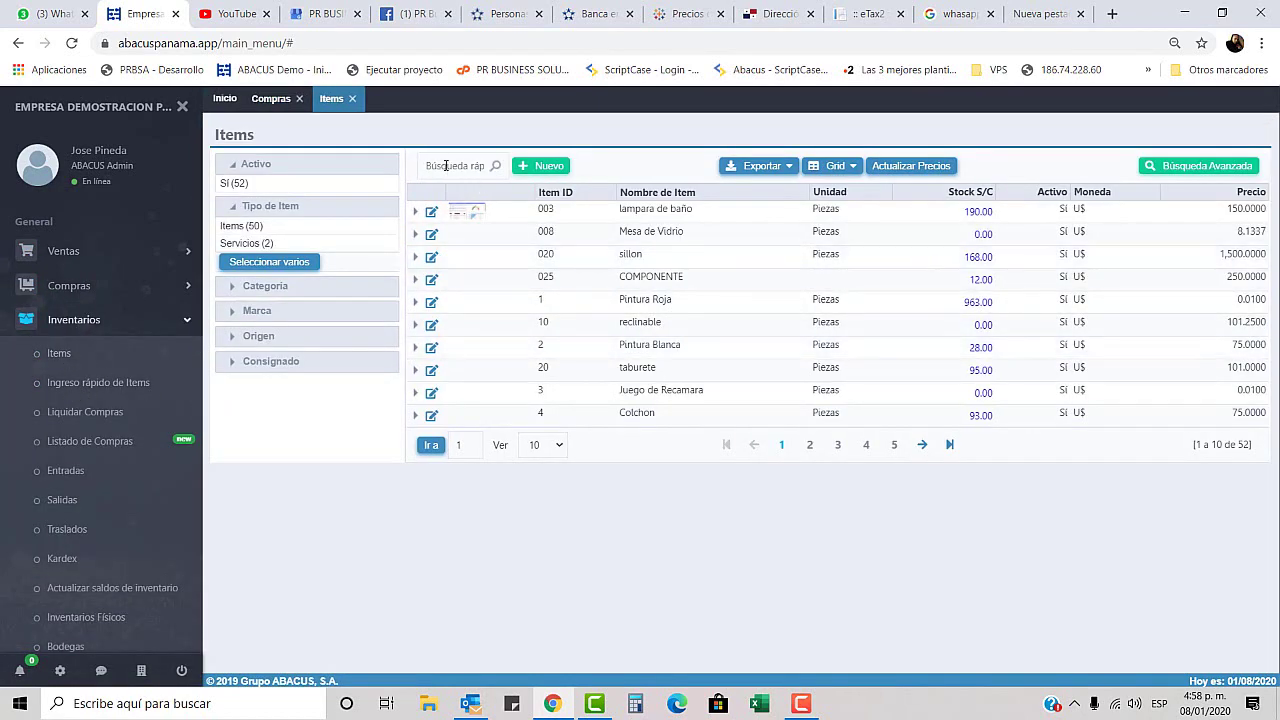
left_click(446, 166)
type("008")
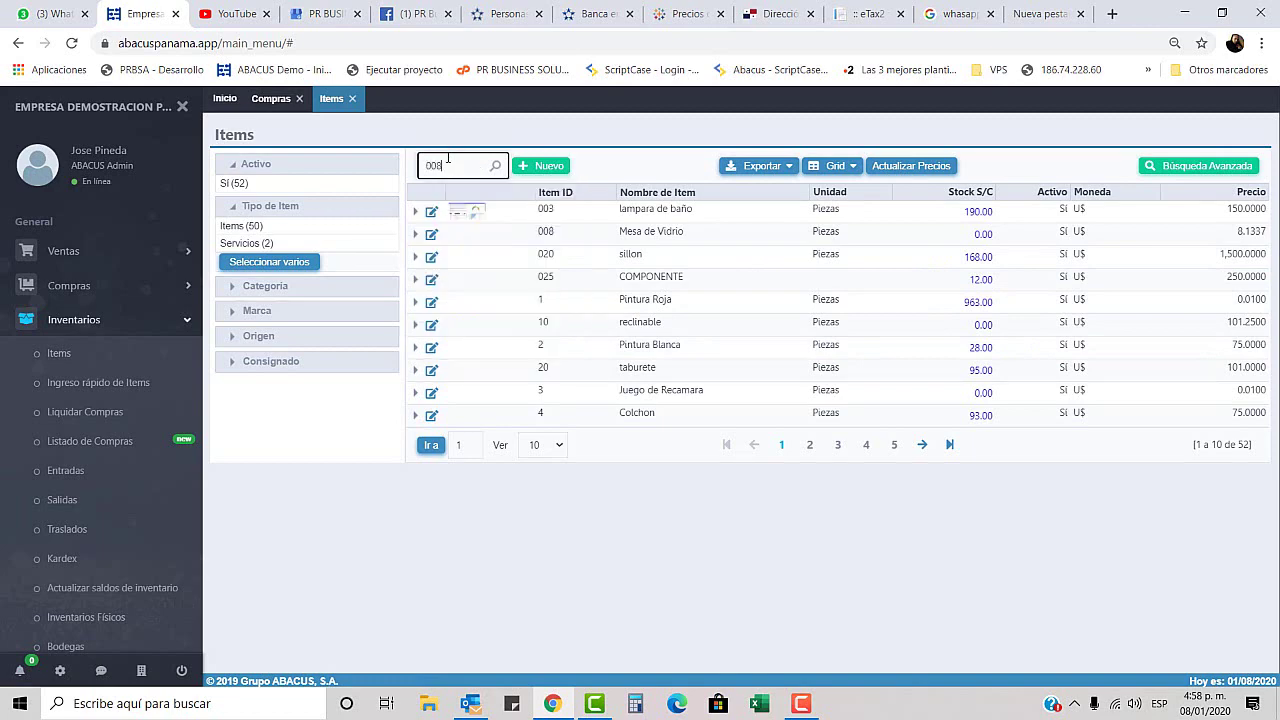
left_click(494, 166)
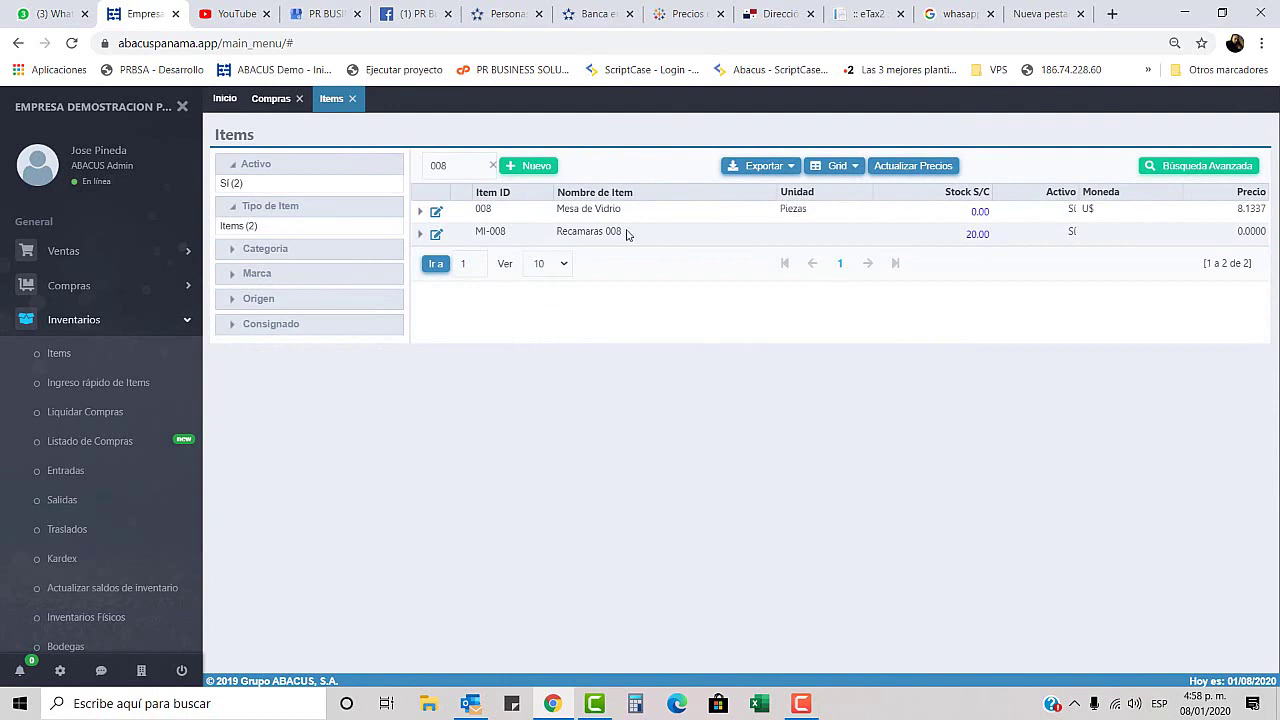
Check the stock per warehouse in item MI-008's record, and look through the purchase's item lines down to the totals.
left_click_drag(965, 238, 990, 238)
left_click(436, 234)
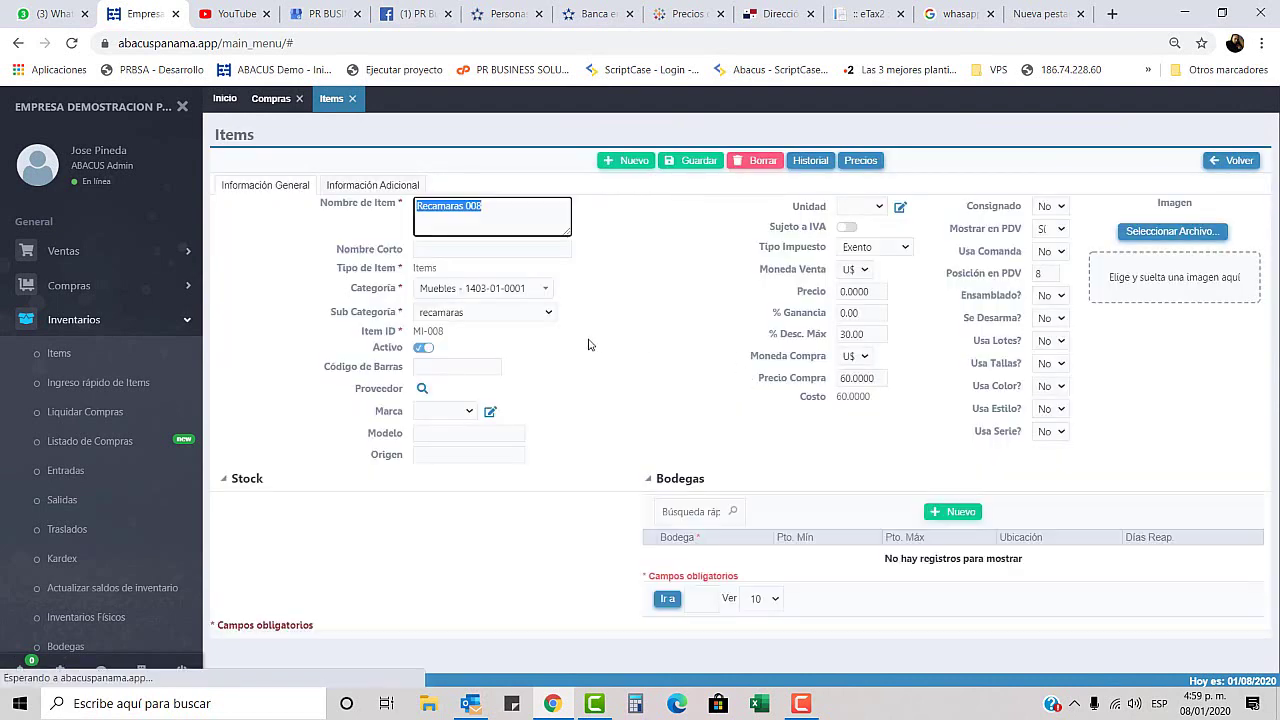
left_click_drag(296, 527, 219, 527)
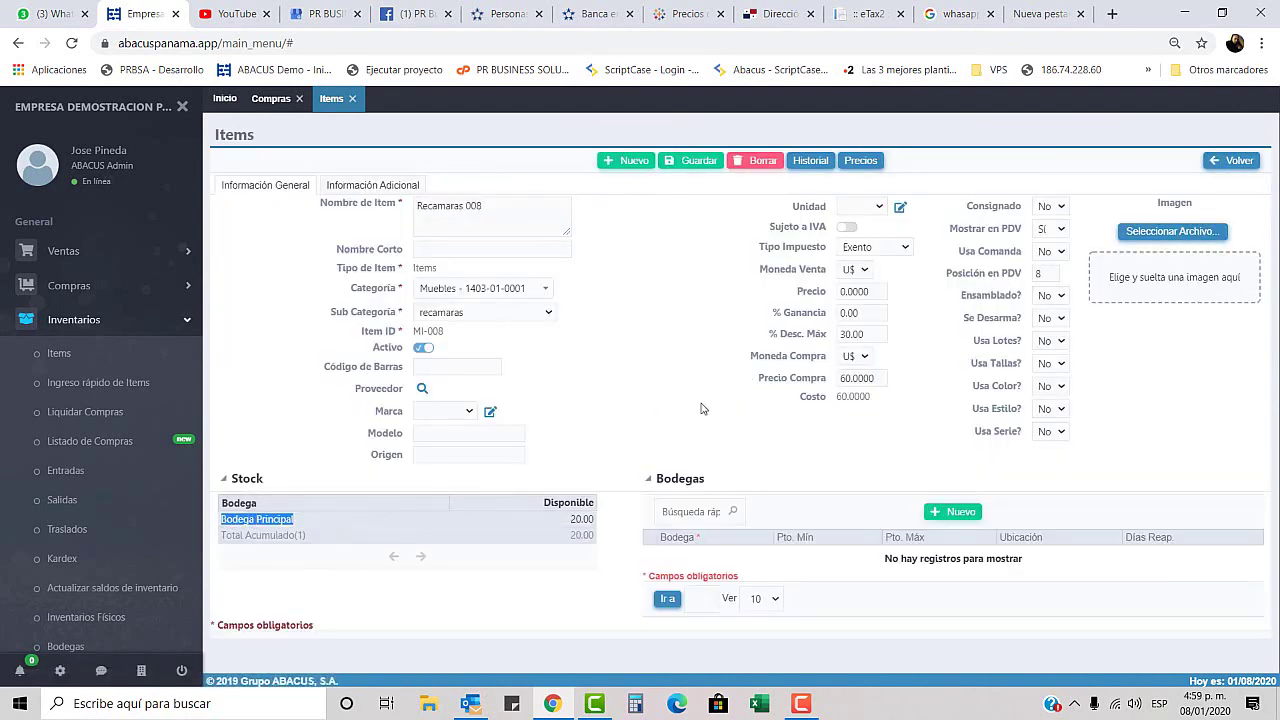
left_click(1230, 162)
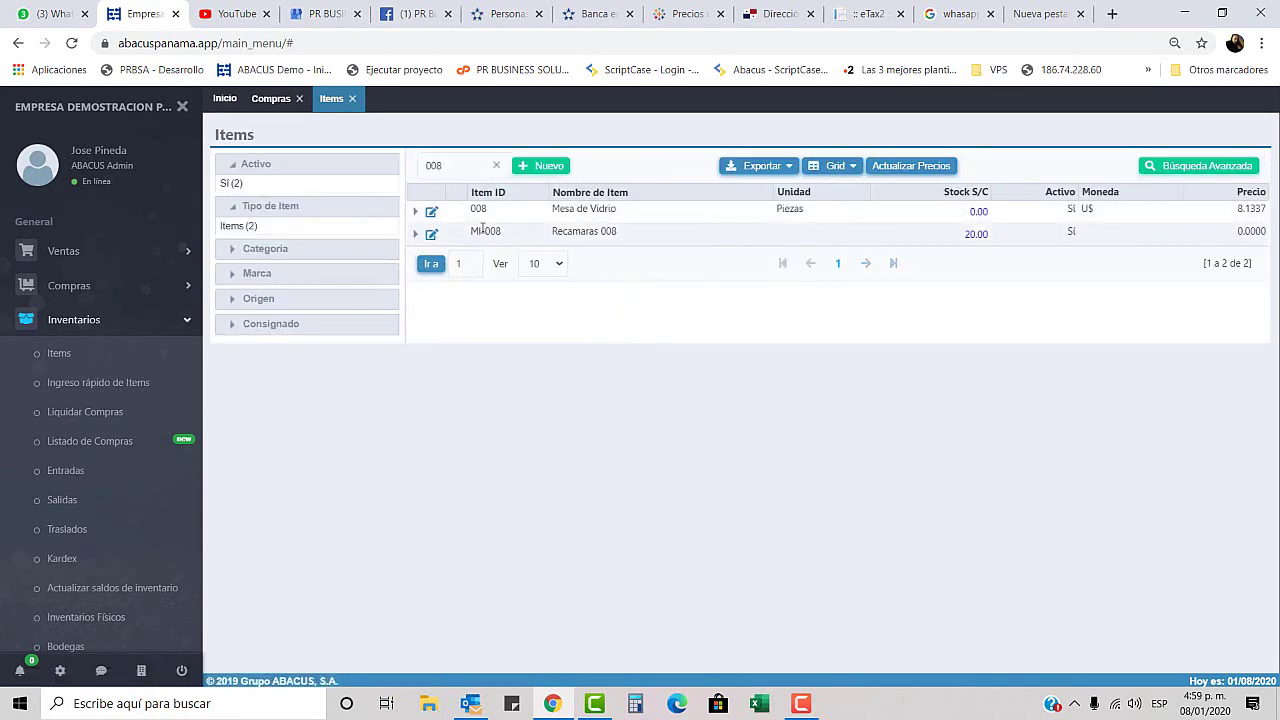
left_click(271, 98)
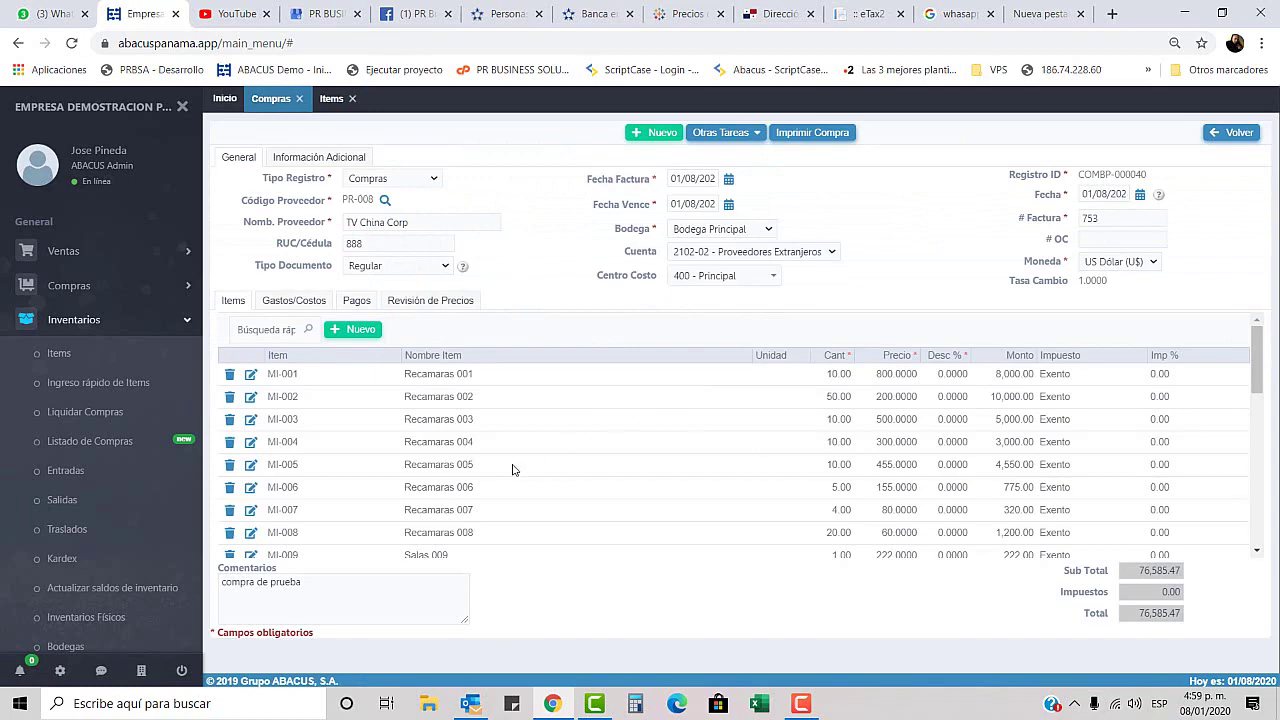
scroll(687, 469, "down", 5)
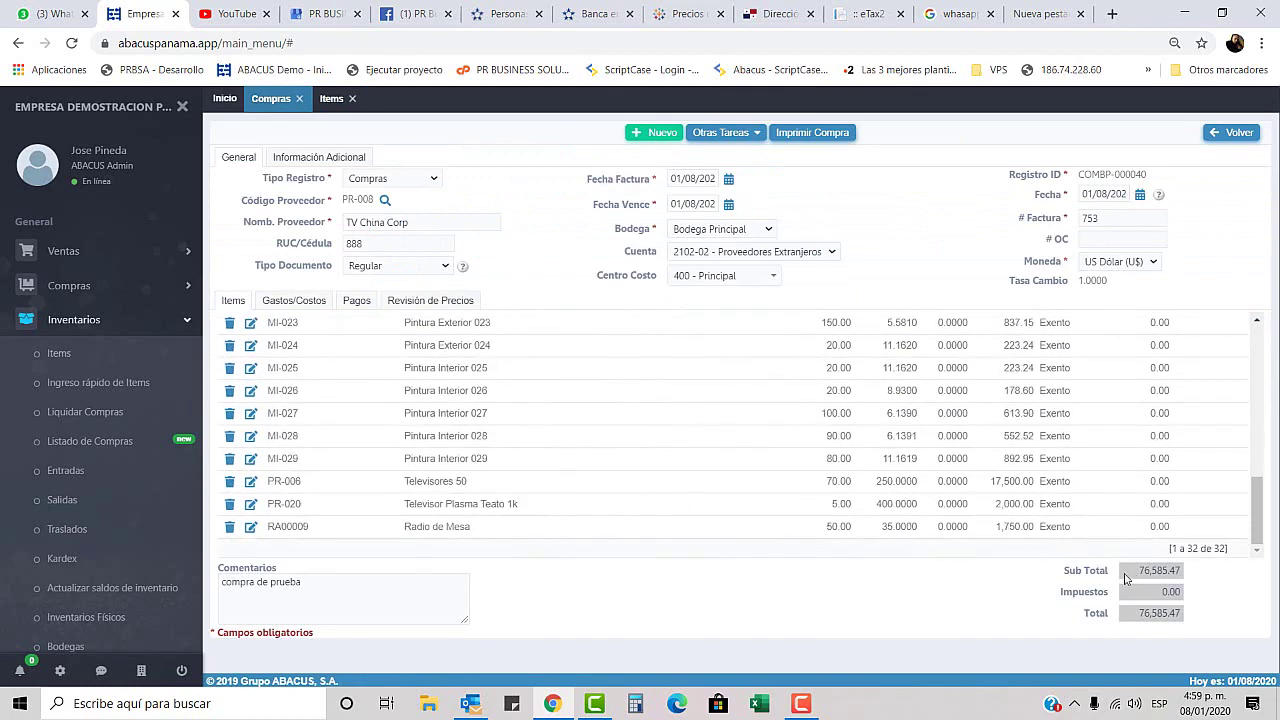
Open the TV China Corp purchase voucher with reference 753 from the accounting Comprobantes list.
scroll(81, 502, "down", 6)
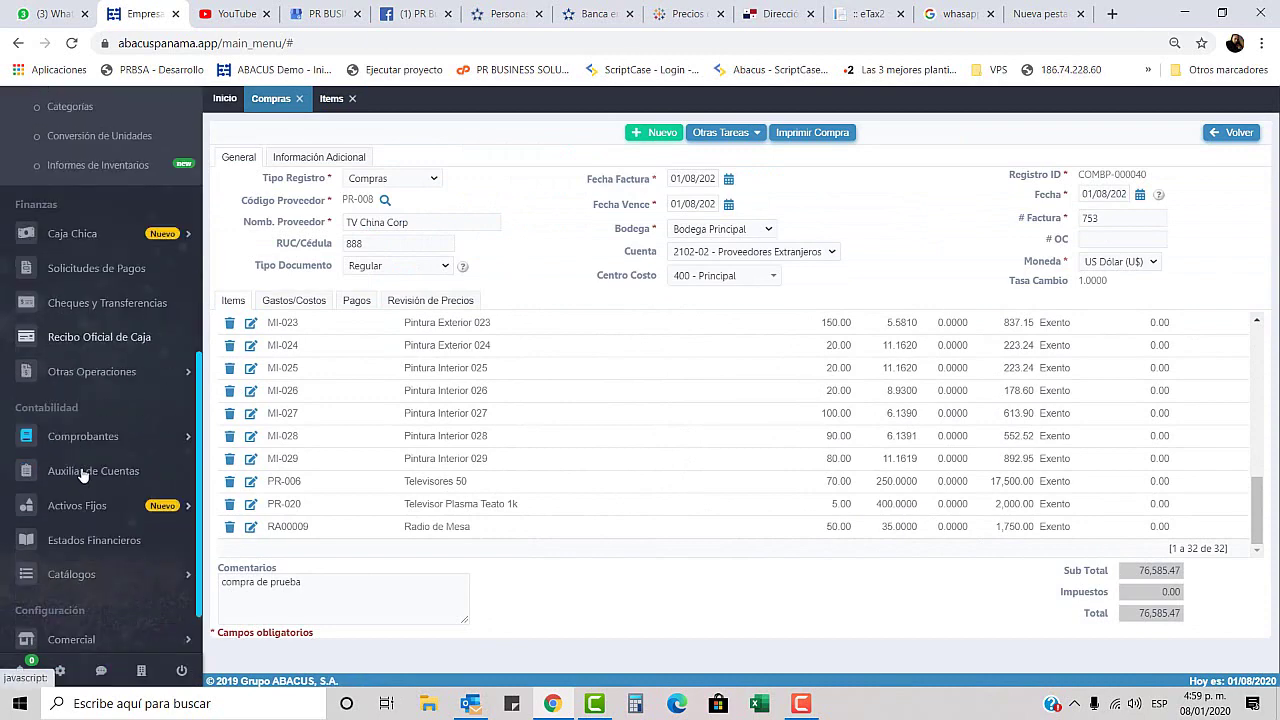
scroll(83, 474, "down", 3)
left_click(85, 250)
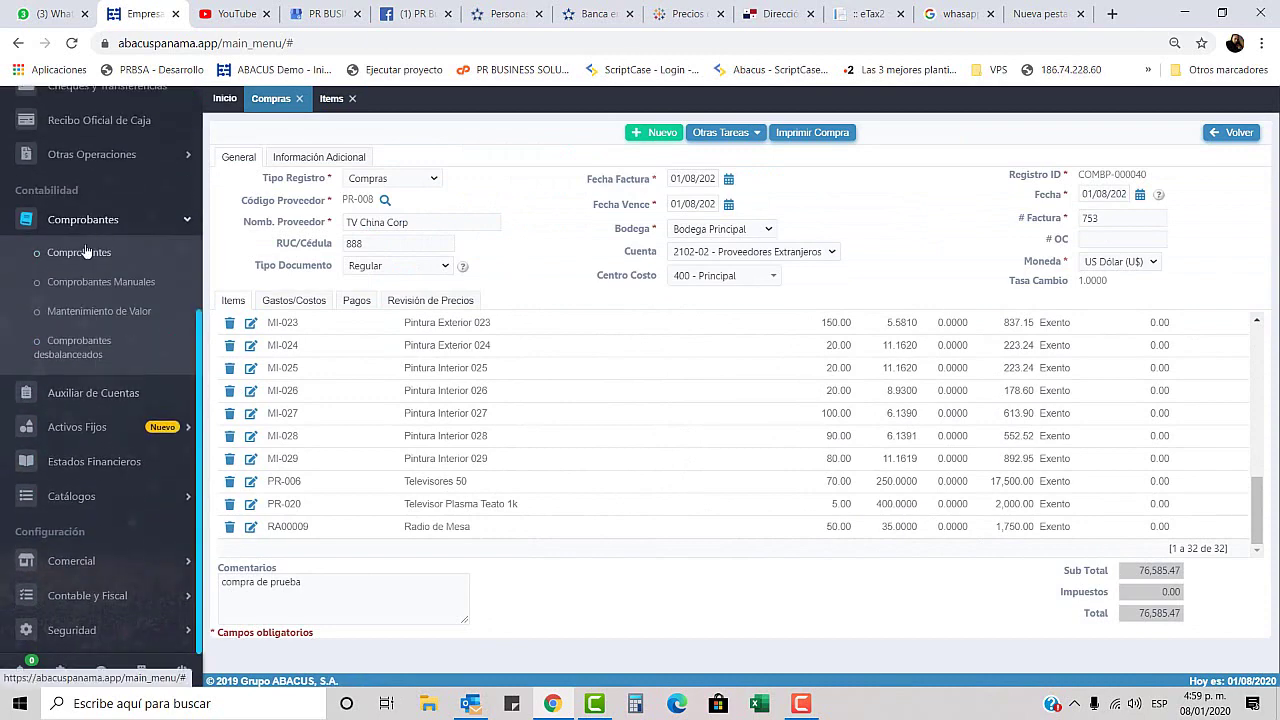
left_click(85, 252)
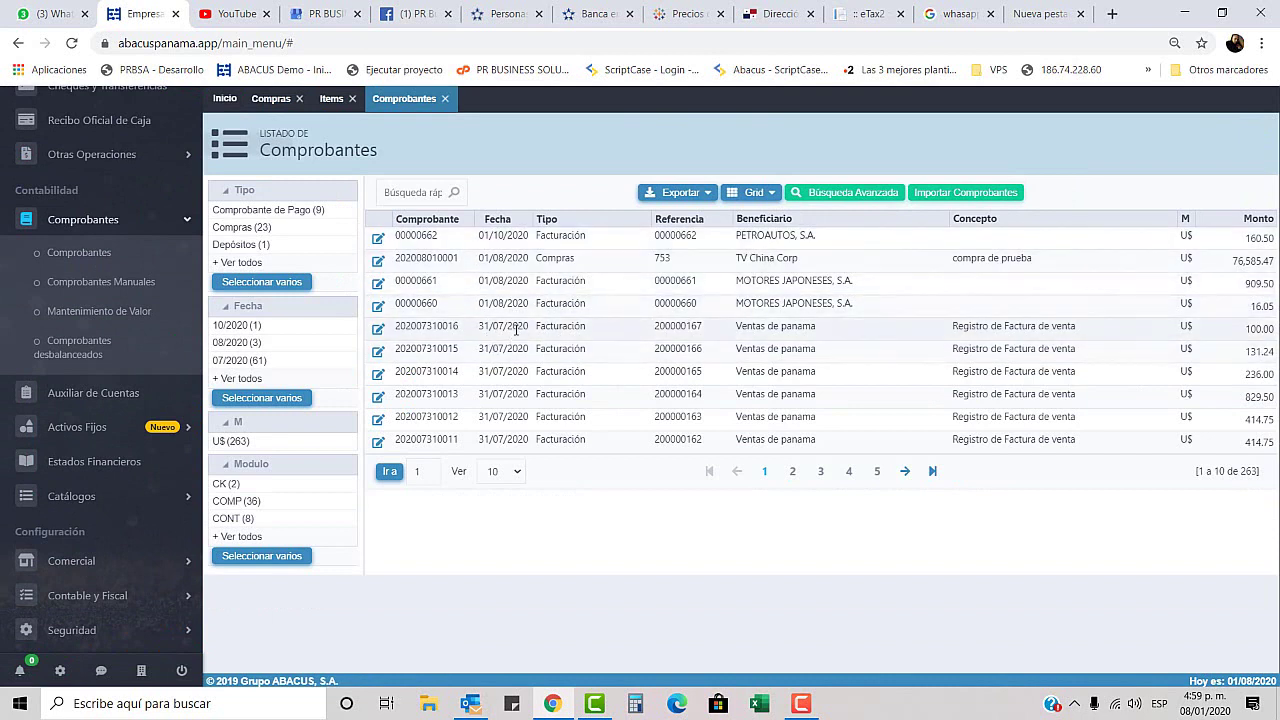
left_click(378, 263)
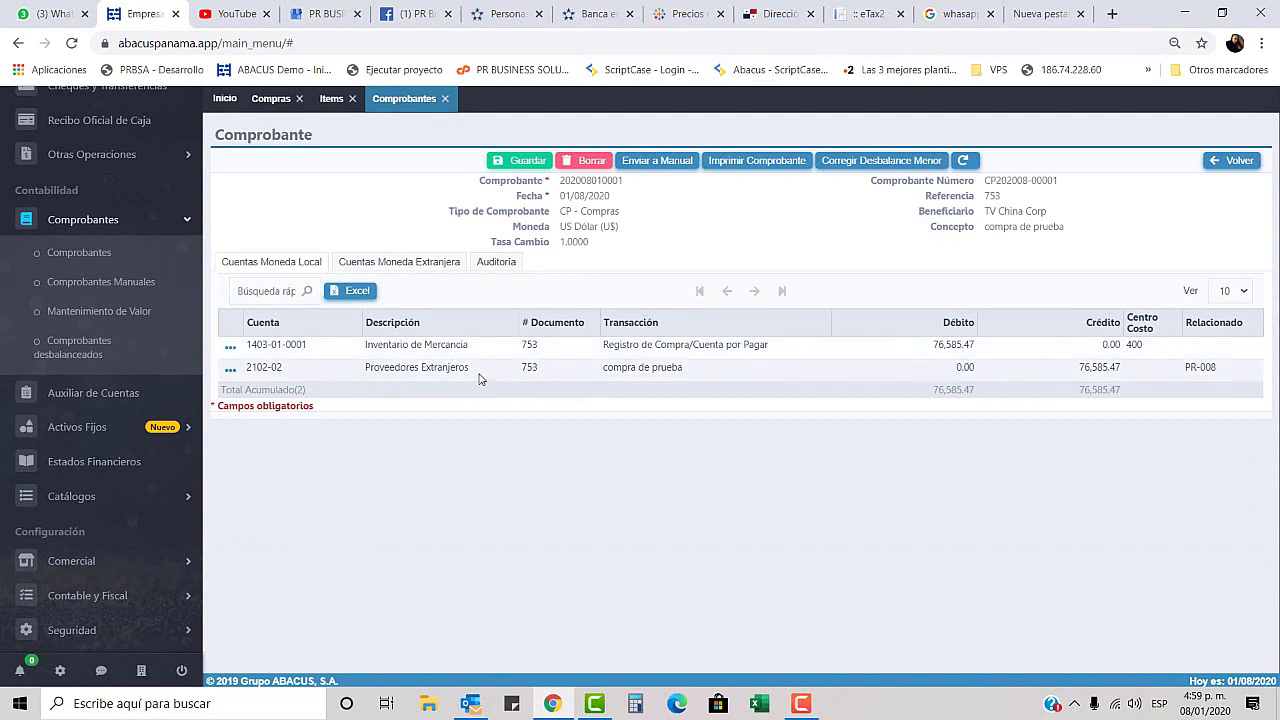
Examine the voucher's Proveedores Extranjeros credit and Inventario de Mercancia debit entries.
left_click_drag(464, 367, 351, 377)
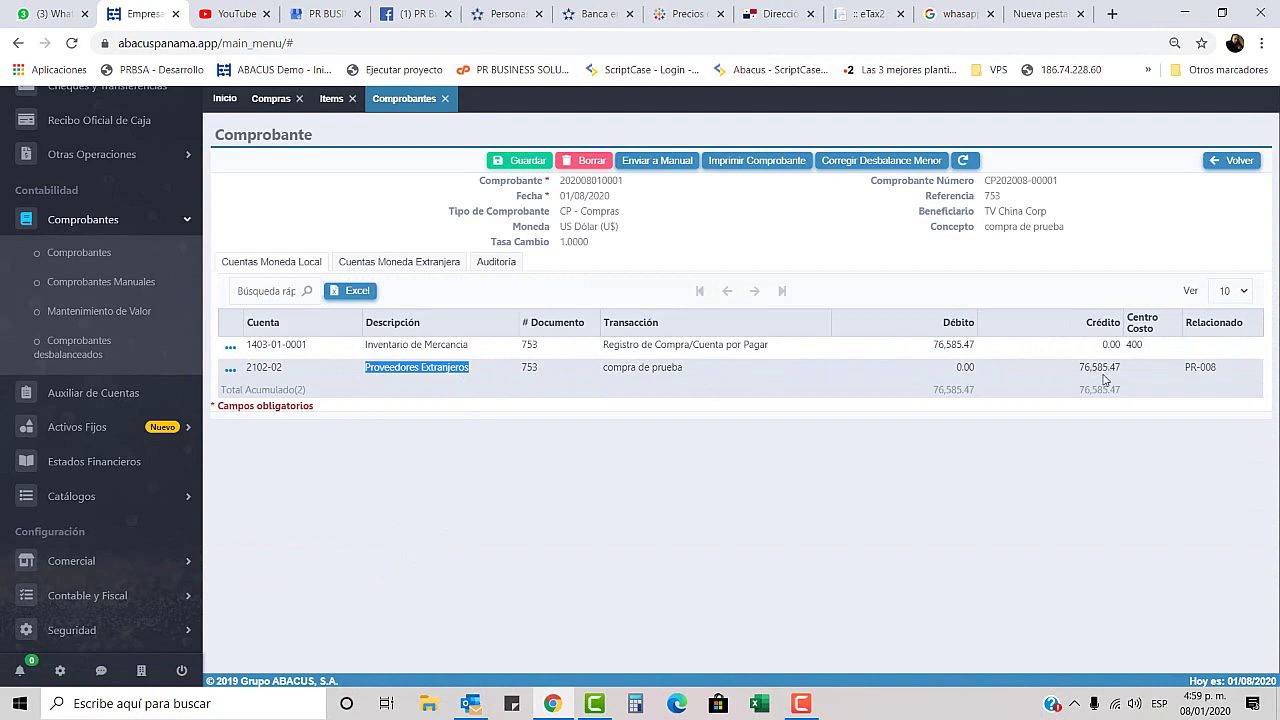
left_click(946, 348)
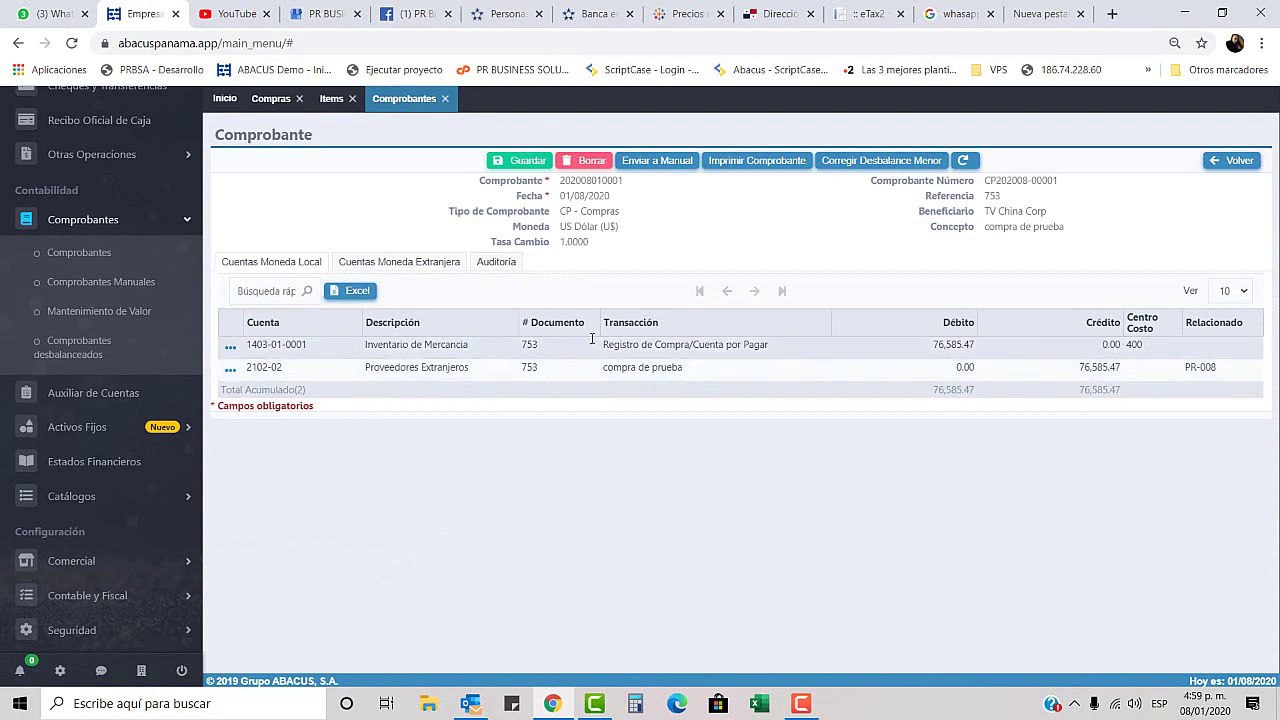
left_click_drag(481, 345, 338, 346)
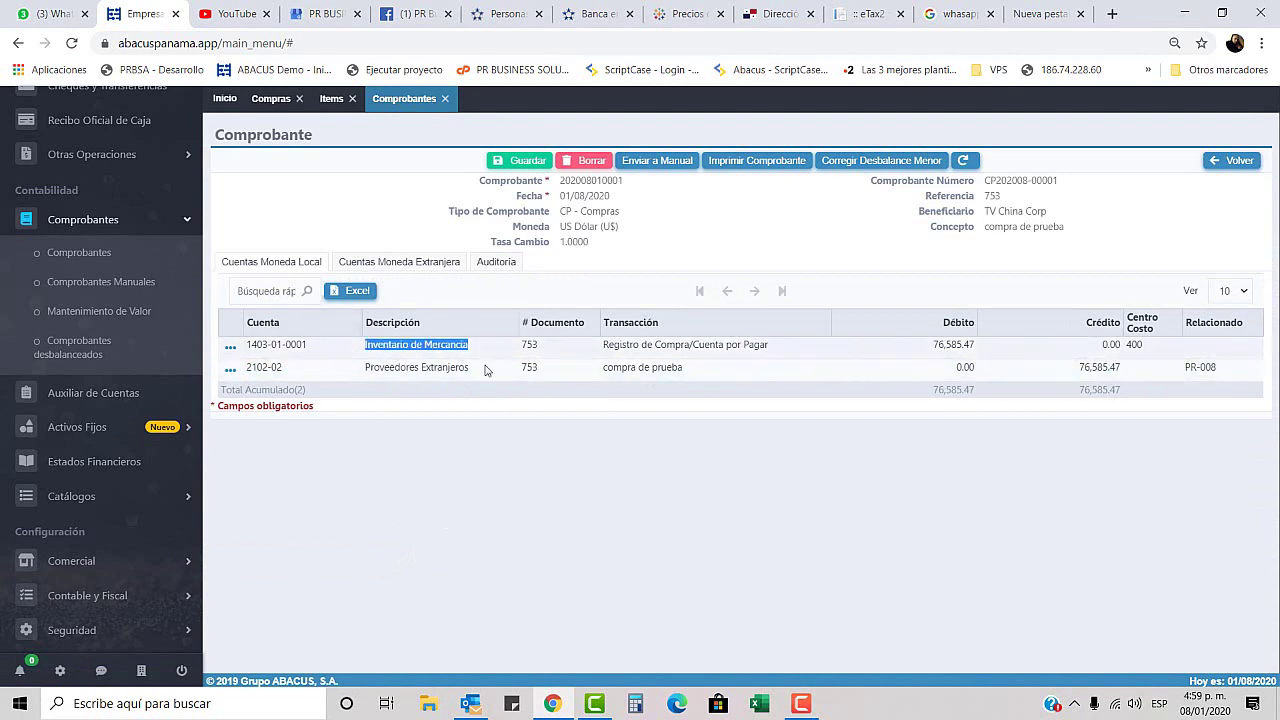
left_click_drag(976, 350, 934, 348)
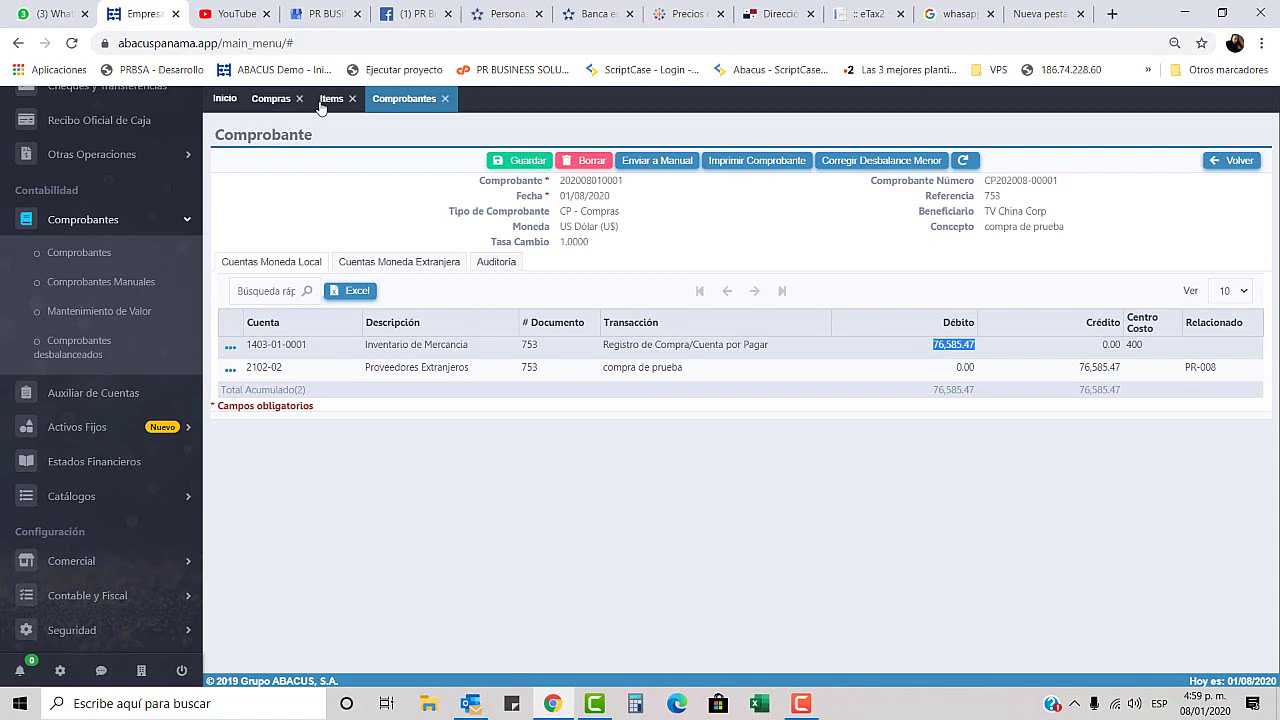
Compare the purchase's subtotal and total with the amounts in its accounting voucher.
left_click(285, 104)
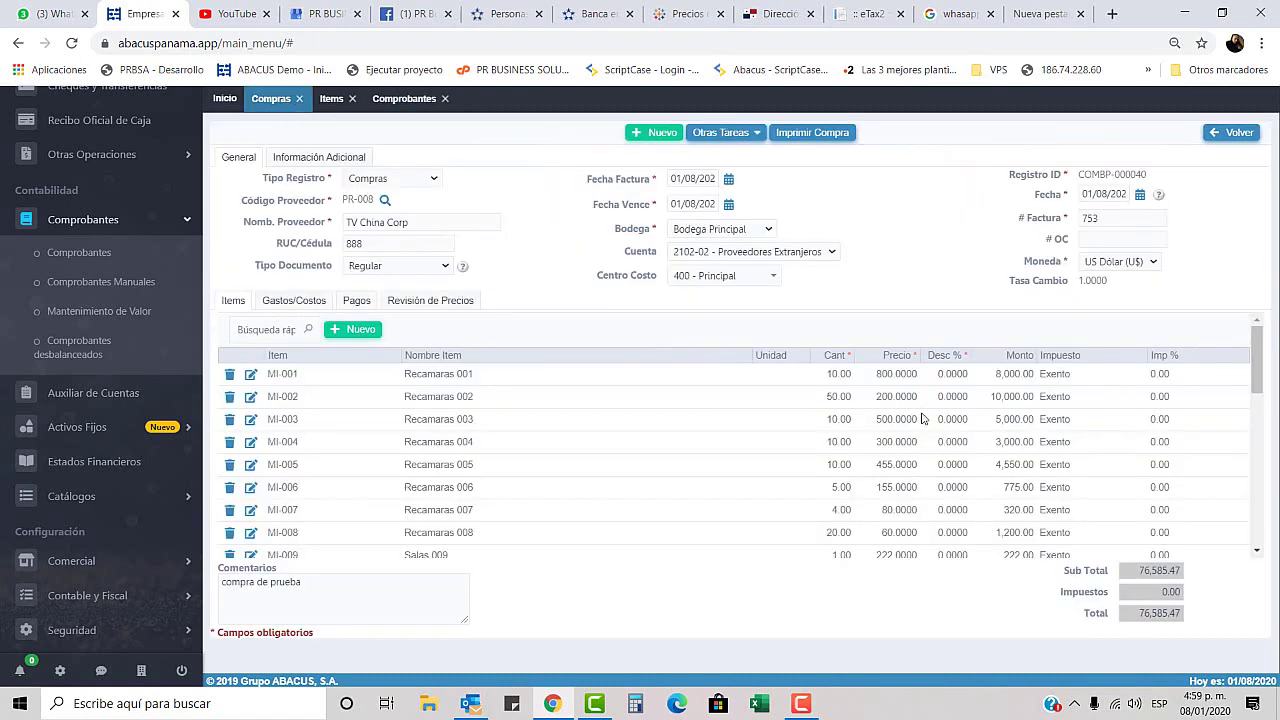
left_click_drag(1138, 576, 1185, 577)
left_click_drag(1138, 614, 1186, 623)
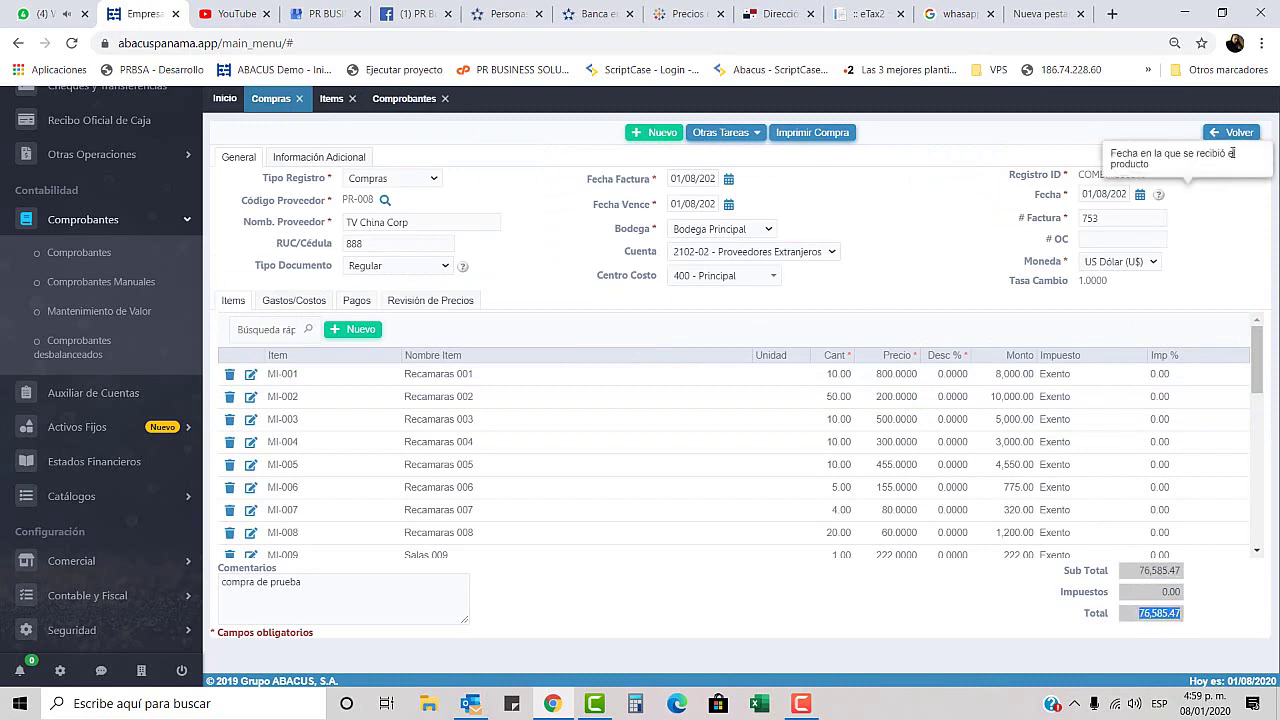
left_click(414, 101)
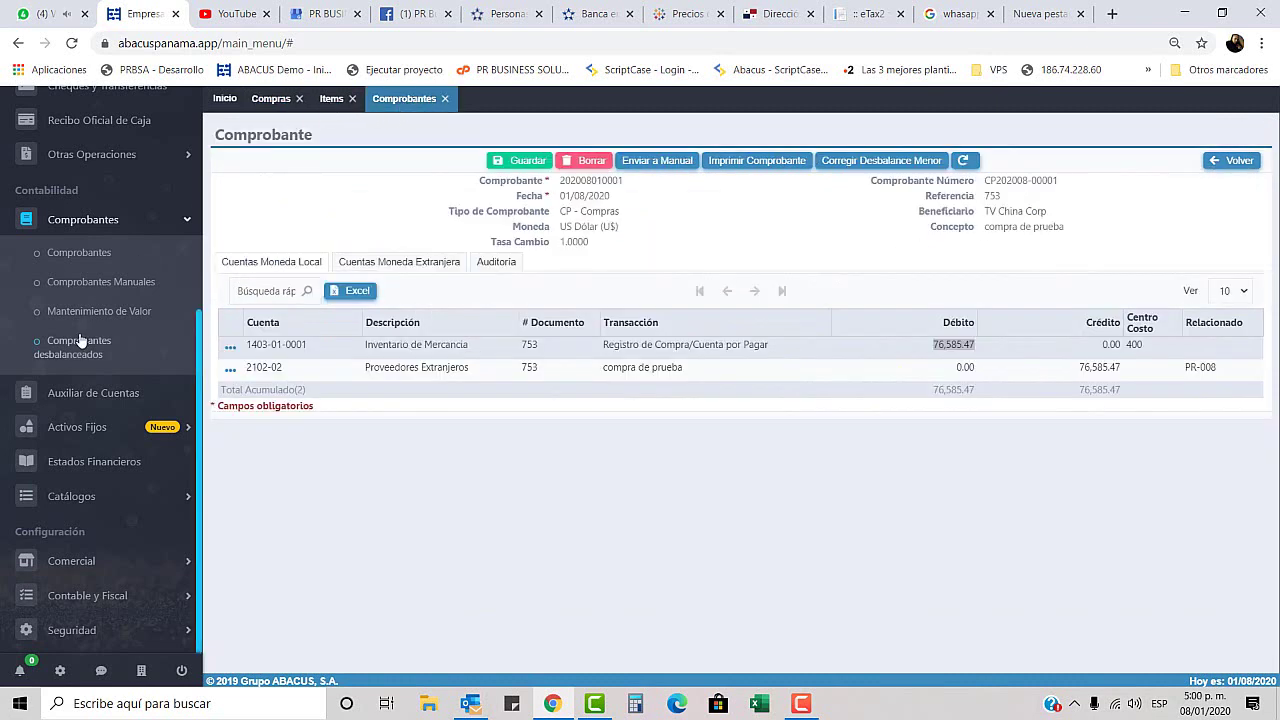
Close the open Comprobantes, Items and Compras pages to return to the Inicio page.
left_click(444, 99)
left_click(352, 99)
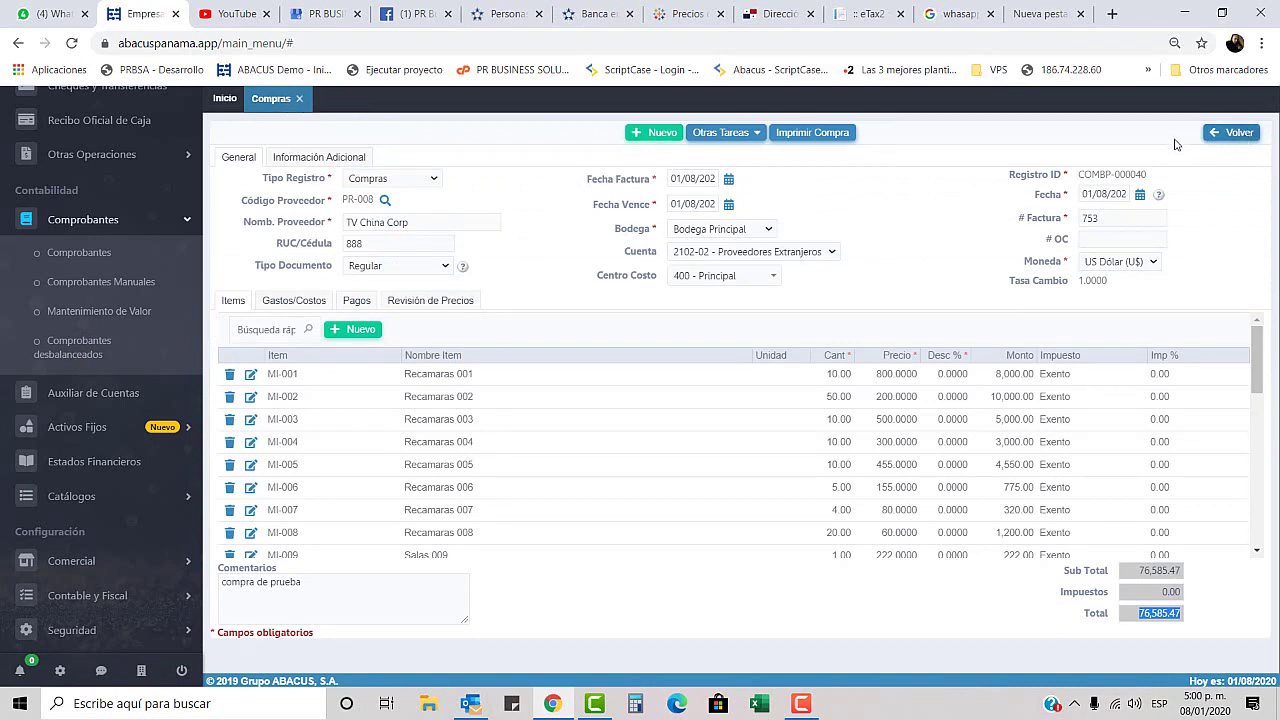
left_click(300, 101)
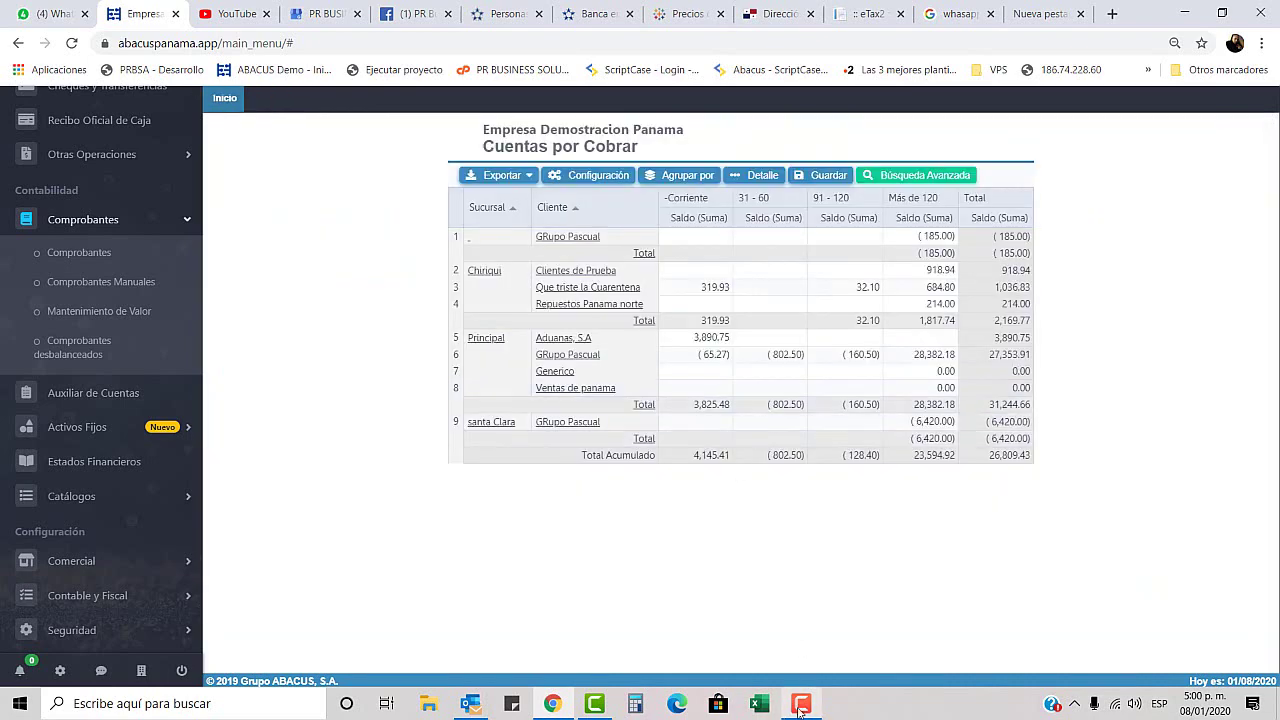